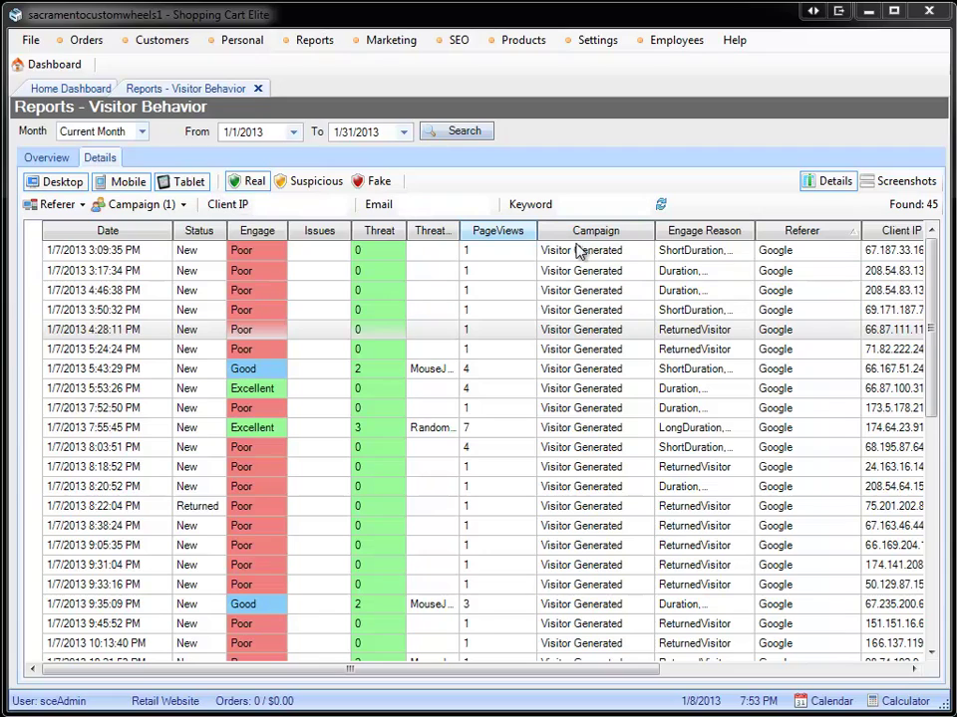
click(169, 204)
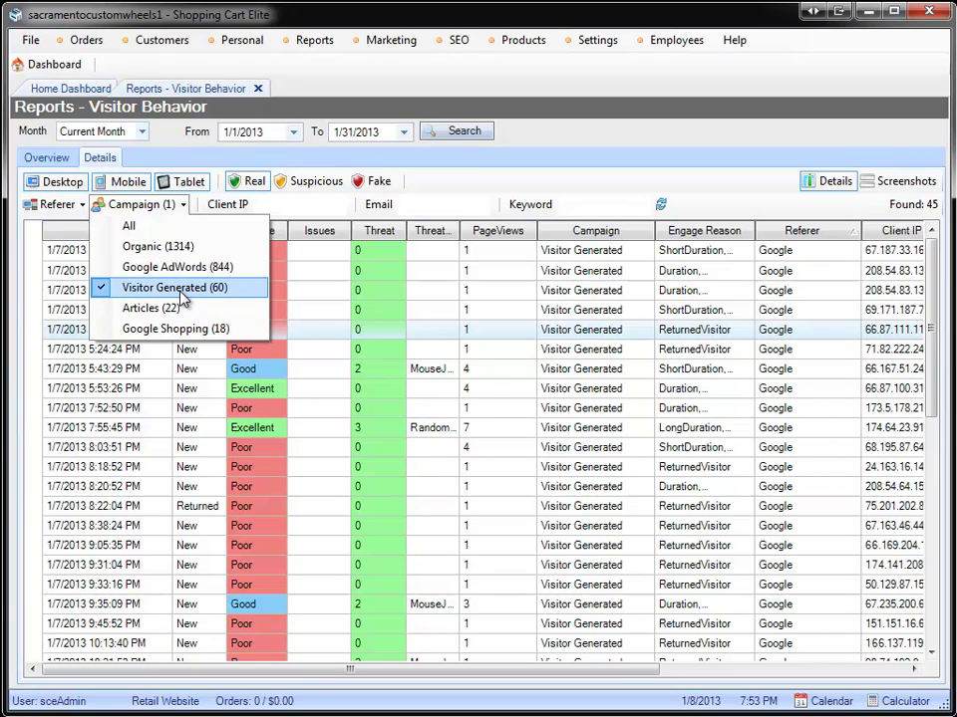
click(189, 256)
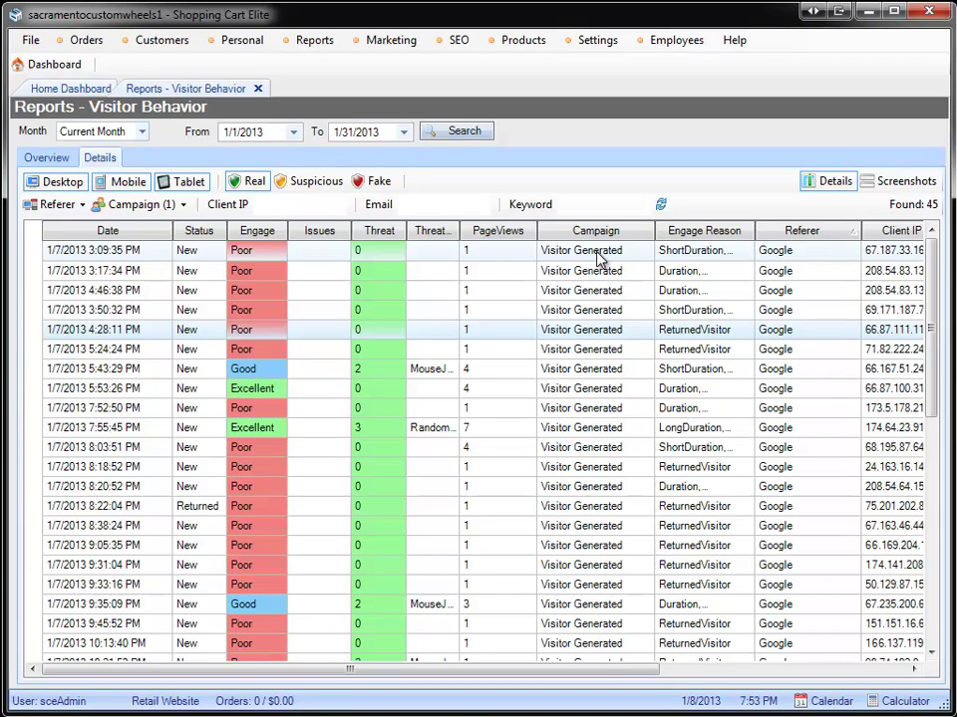
- Expand the 4:46:38 PM visit, then the 5:24:24 PM visit's 19-second 'motegi rt5' PopularSearch
click(491, 295)
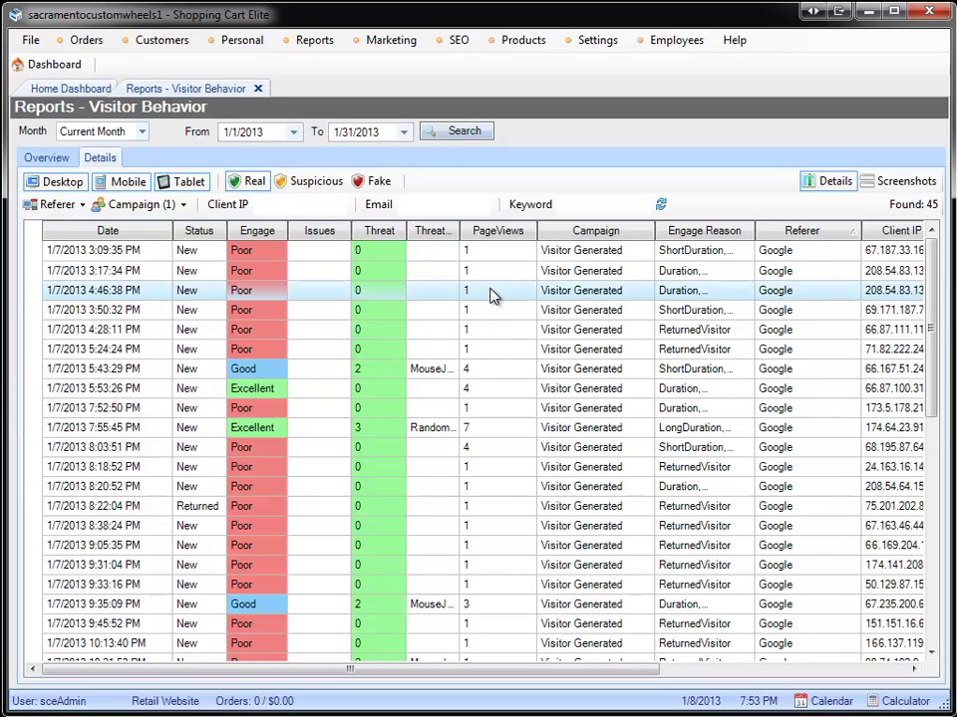
double_click(490, 295)
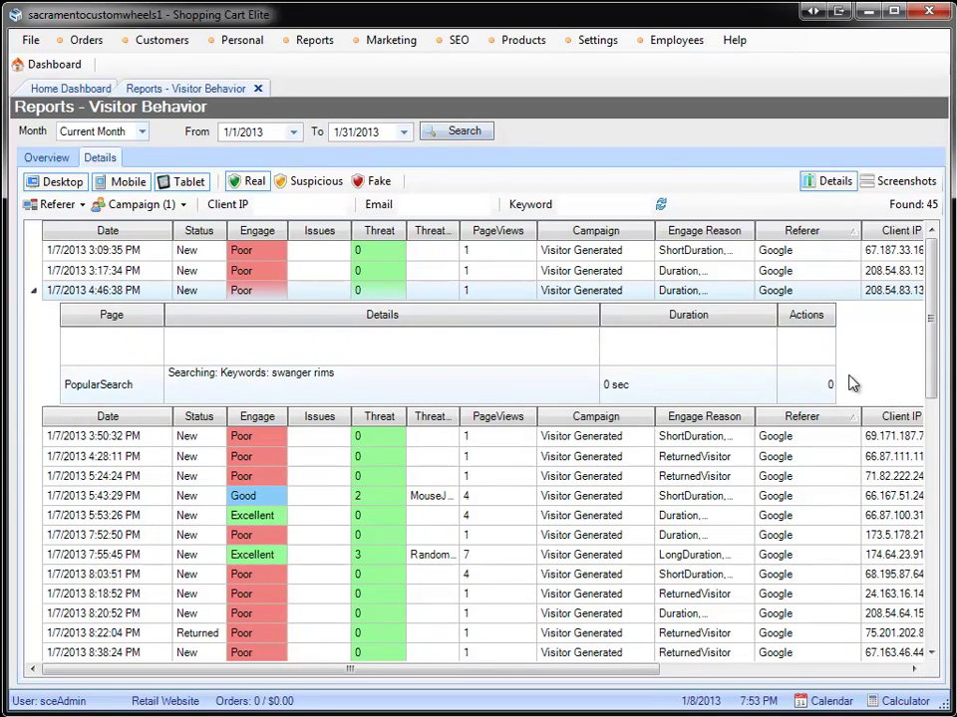
double_click(718, 475)
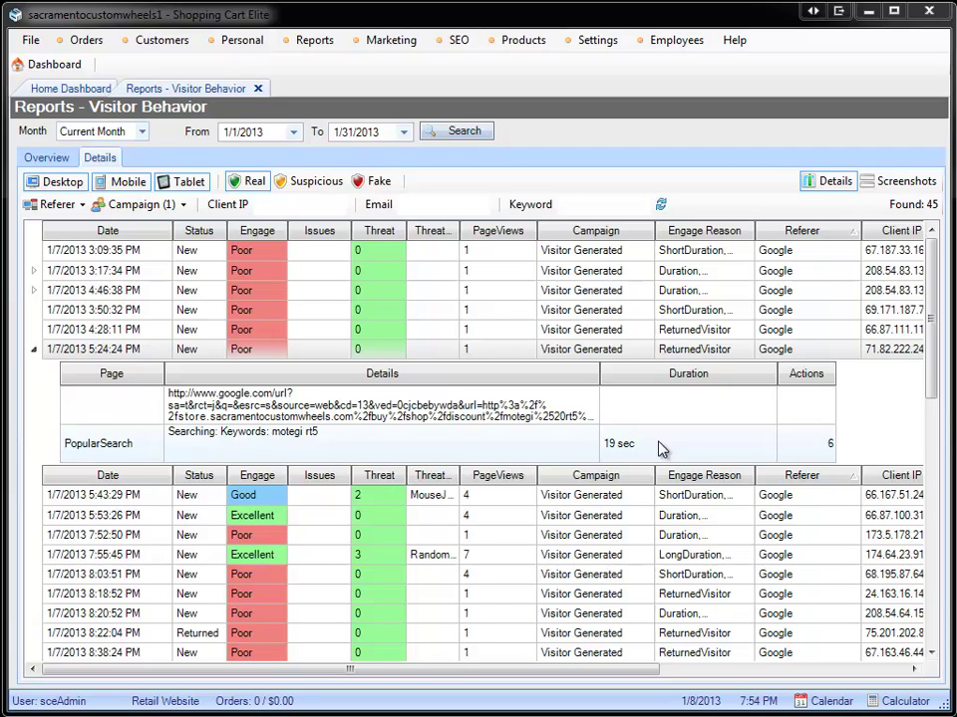
- Show the store homepage image for the PopularSearch step and enlarge the report grid above it
click(494, 439)
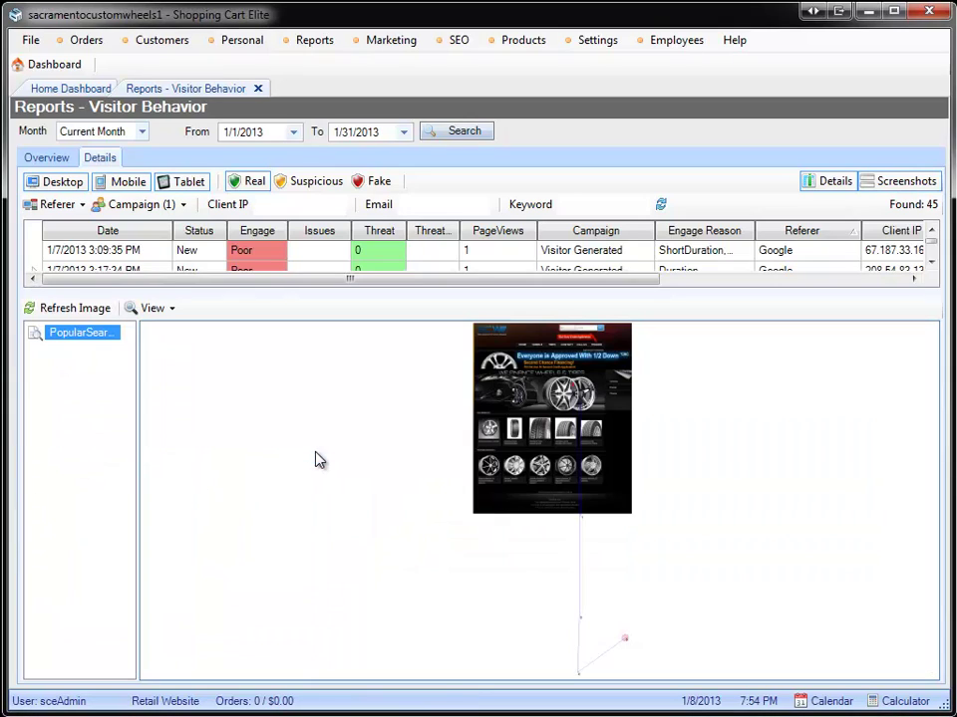
scroll(698, 528, down, 10)
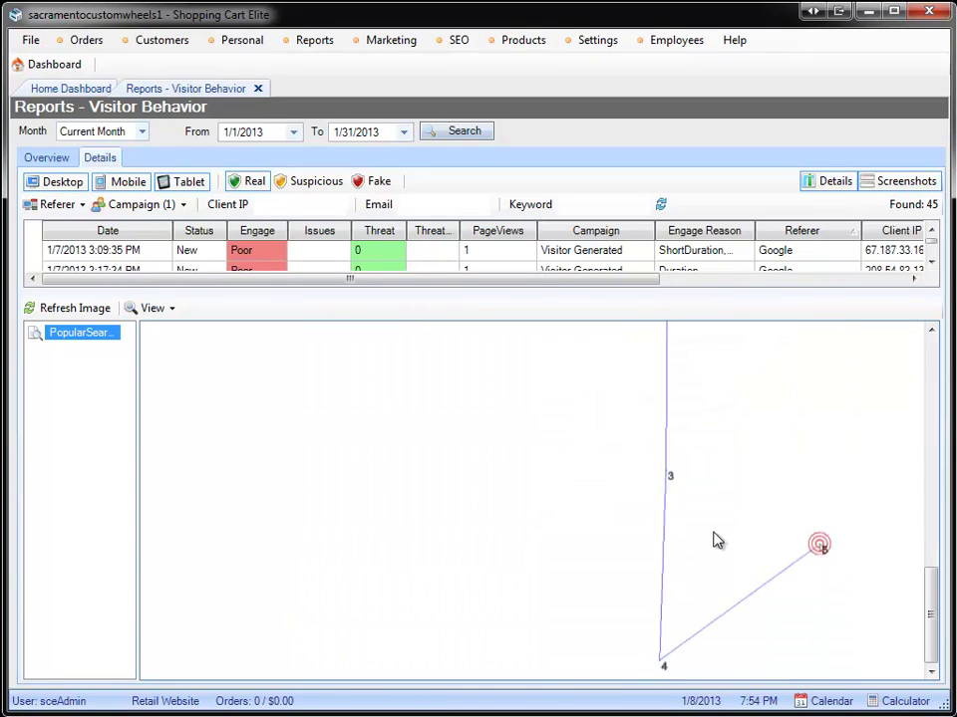
drag(450, 299, 599, 576)
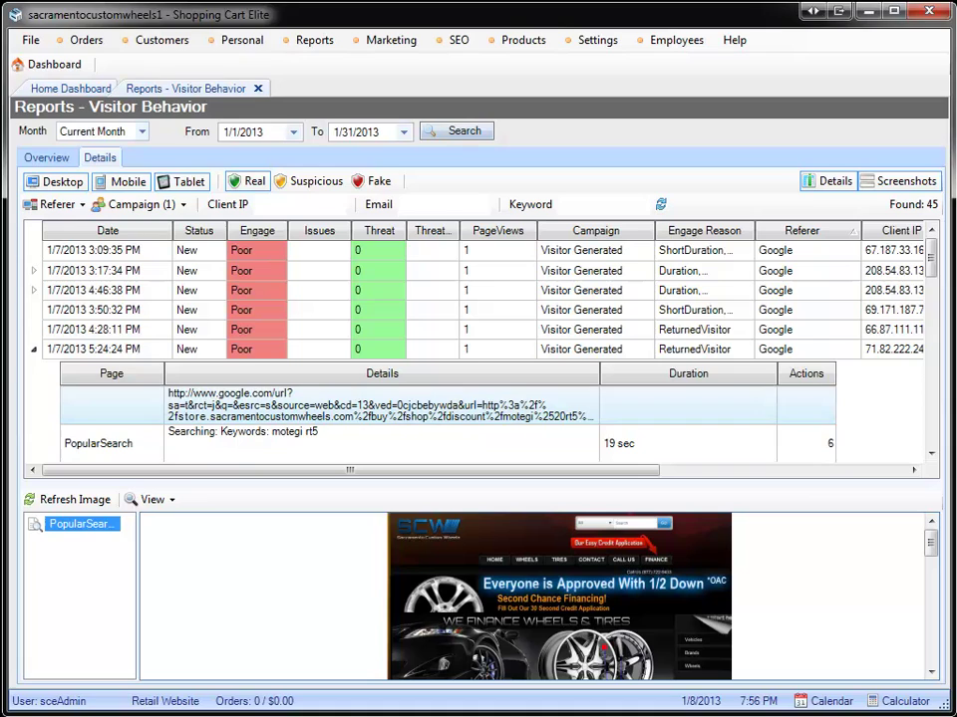
- Open the visit's Google referral link in Chrome and follow the redirect to the store page
double_click(543, 417)
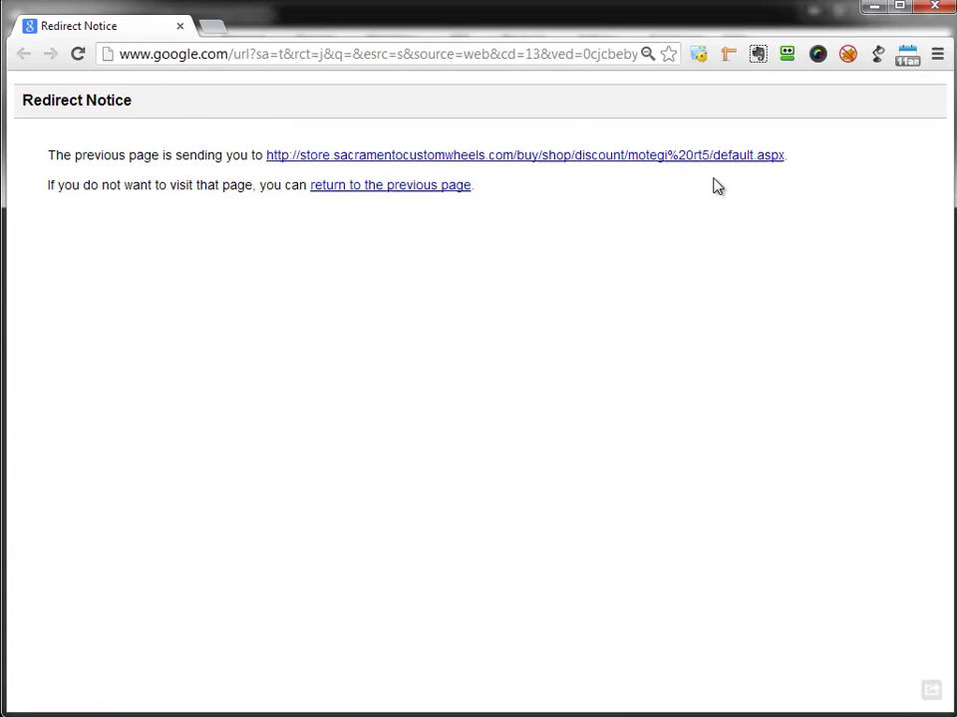
click(321, 155)
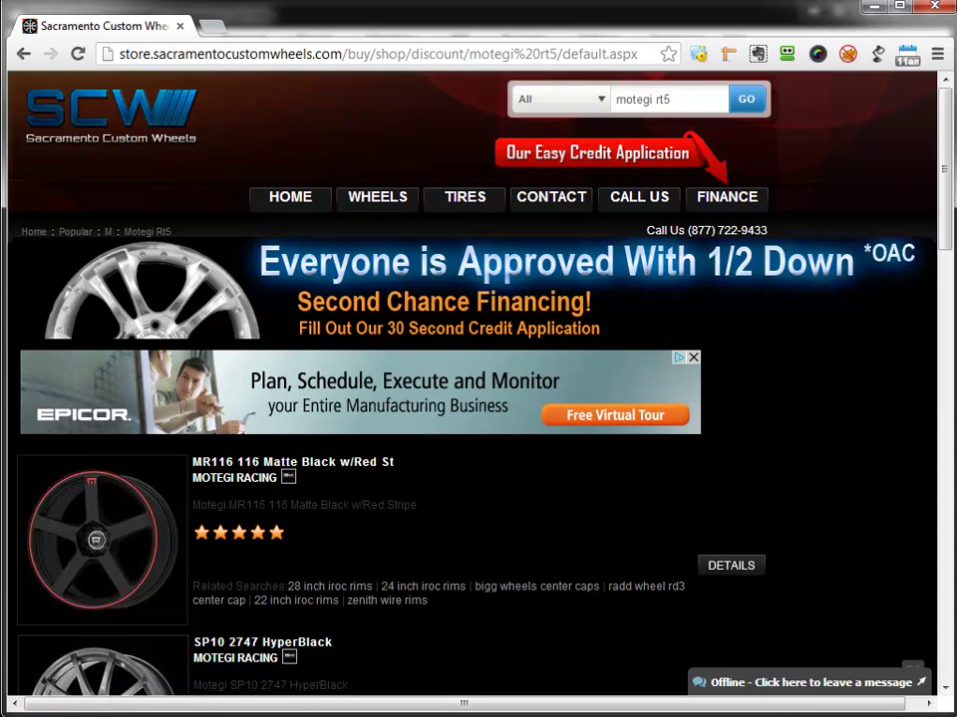
key(alt+Tab)
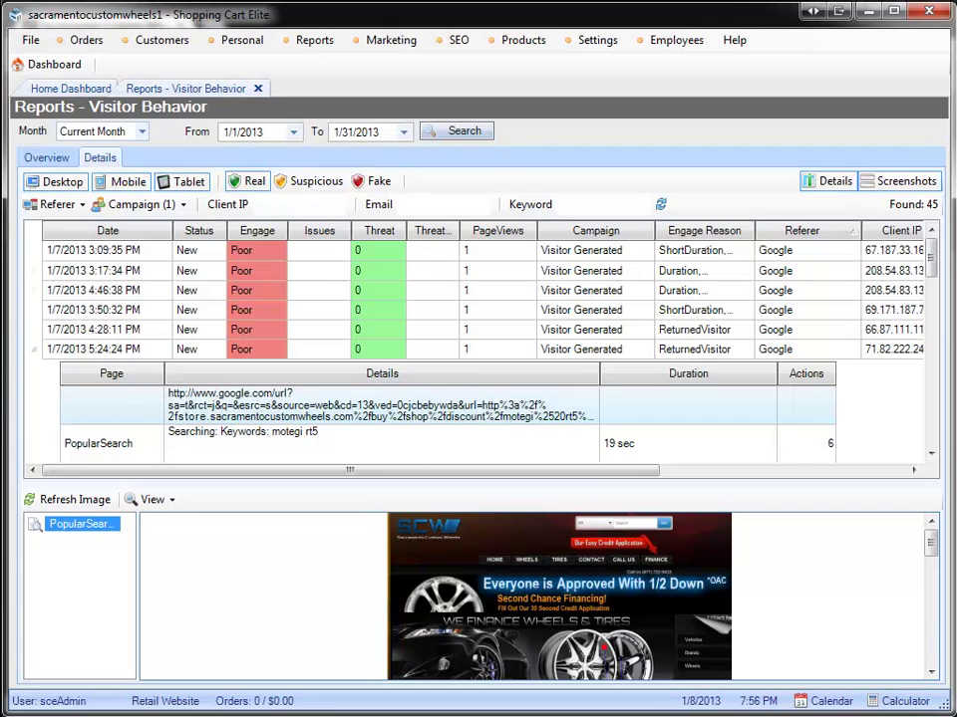
click(870, 11)
- Search the Motegi results page for 'rt5' and scan the wheel listings before returning to the report
scroll(839, 421, down, 4)
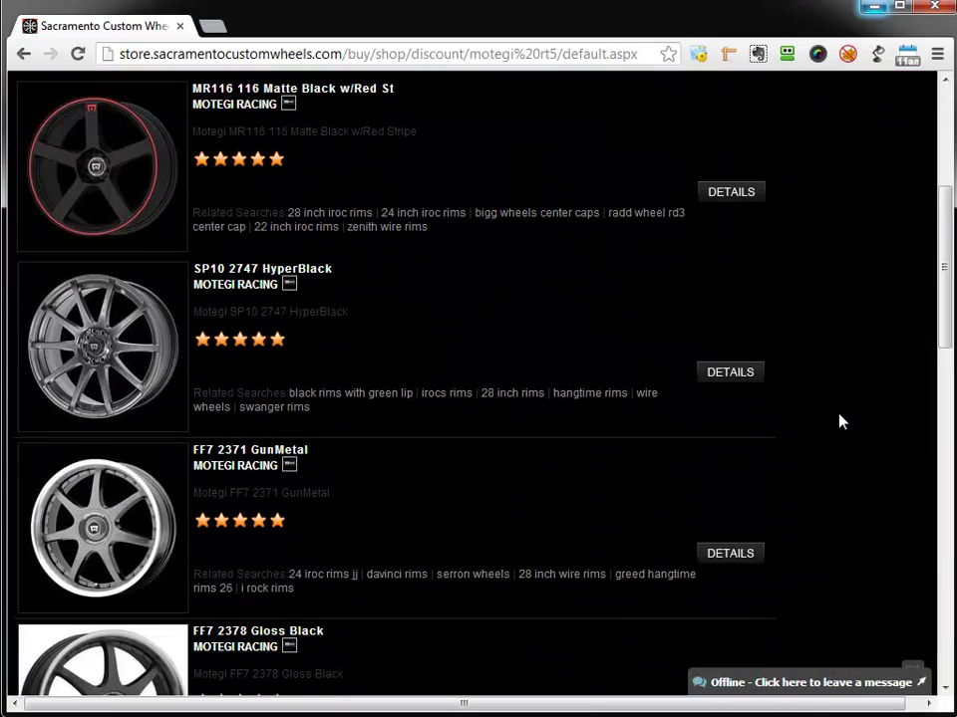
scroll(501, 411, down, 3)
key(ctrl+f)
text(rt5)
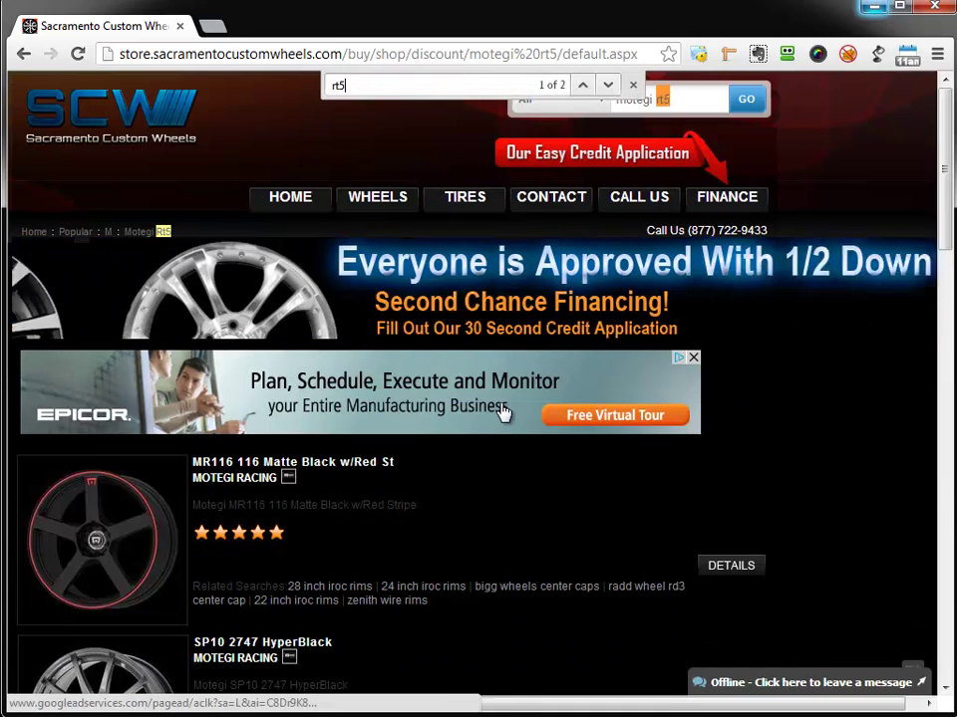
scroll(358, 425, down, 5)
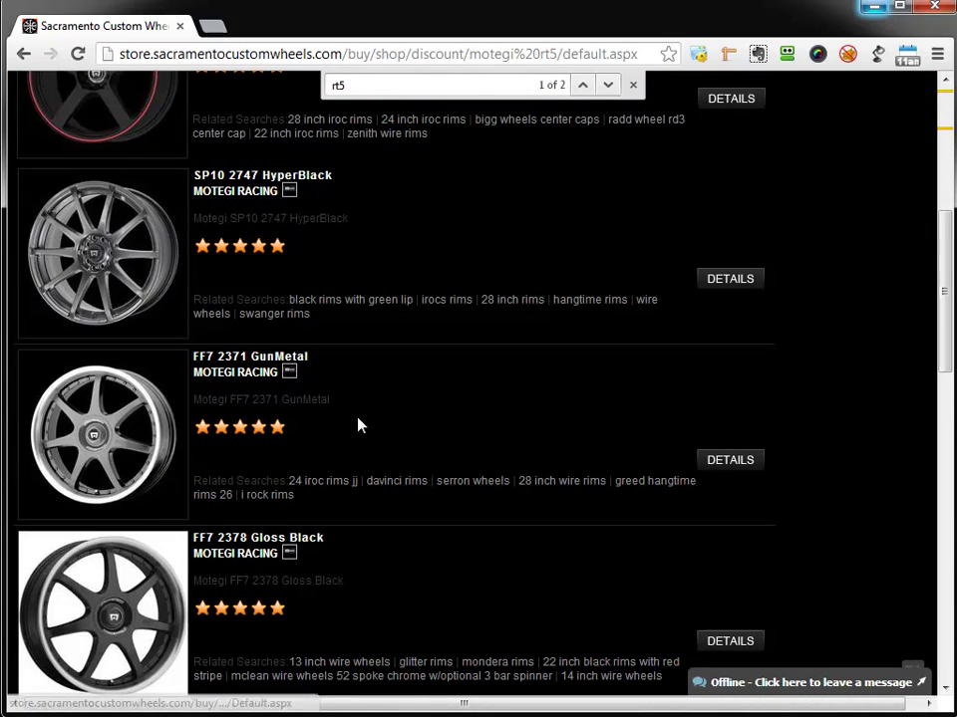
scroll(833, 260, down, 12)
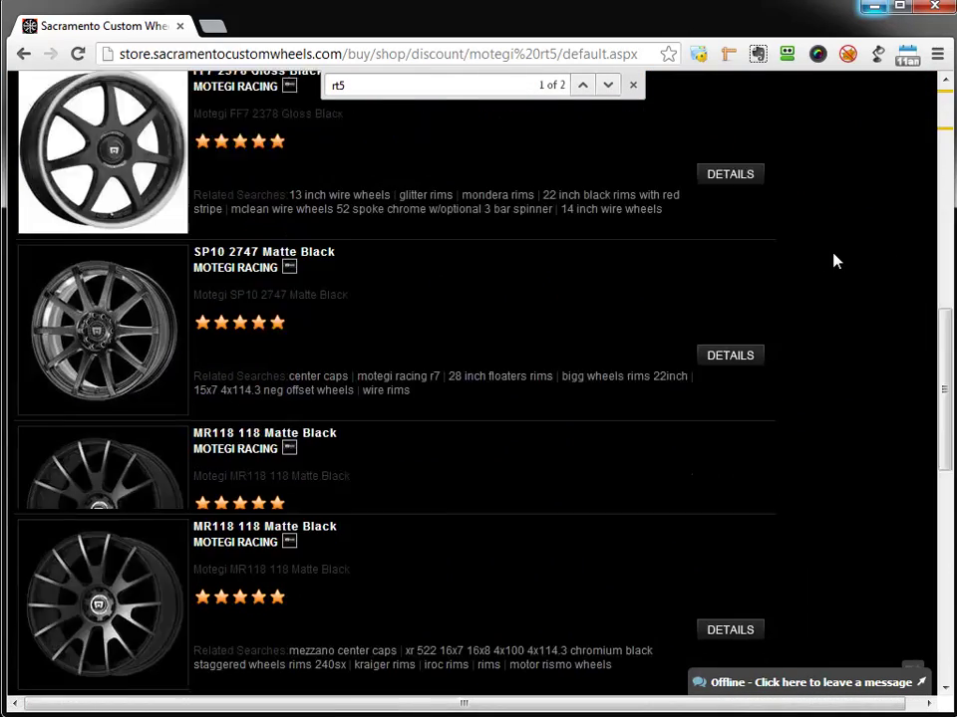
scroll(823, 308, up, 18)
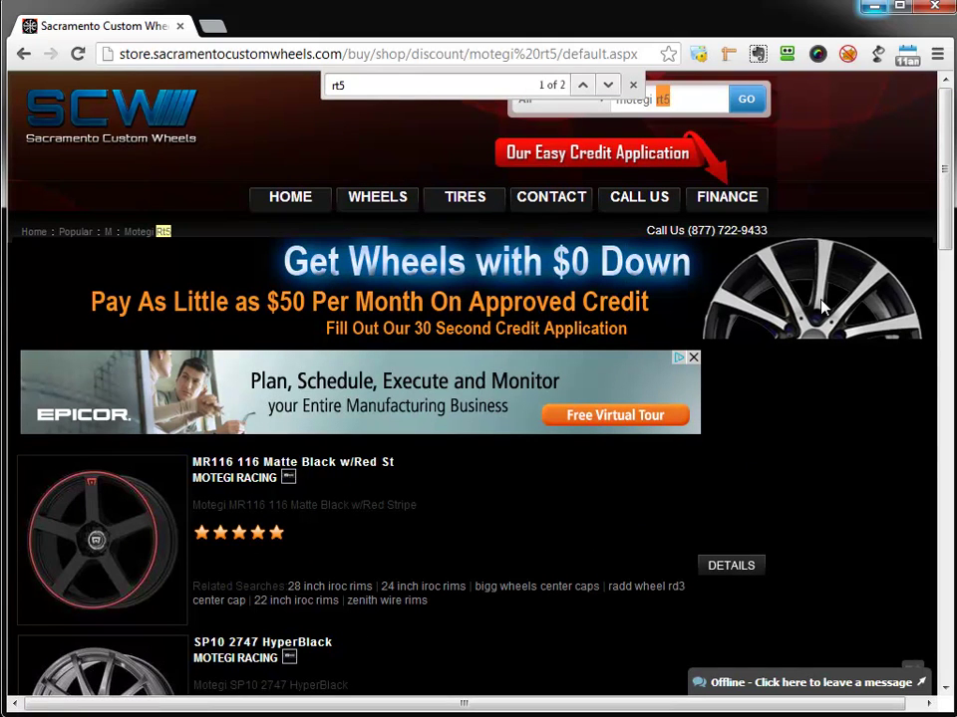
scroll(852, 372, down, 2)
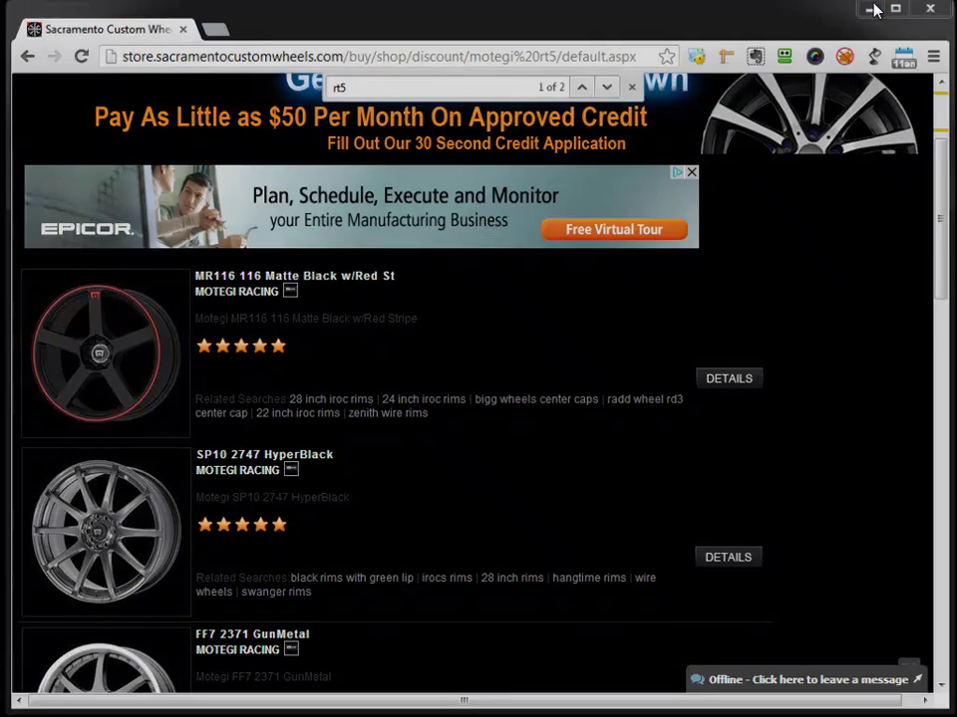
click(872, 10)
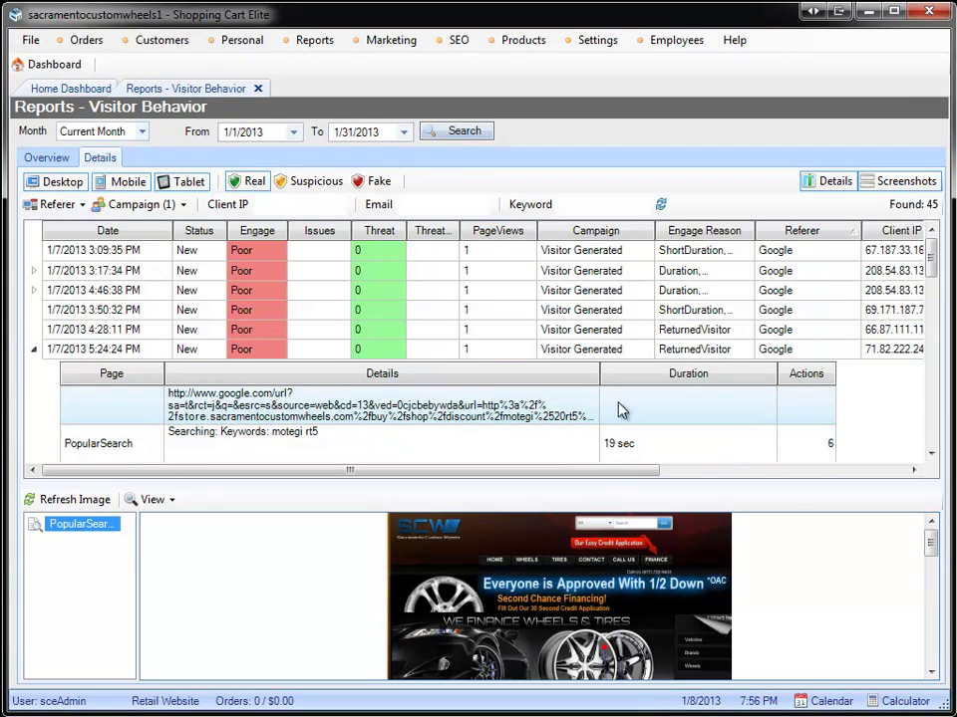
click(598, 42)
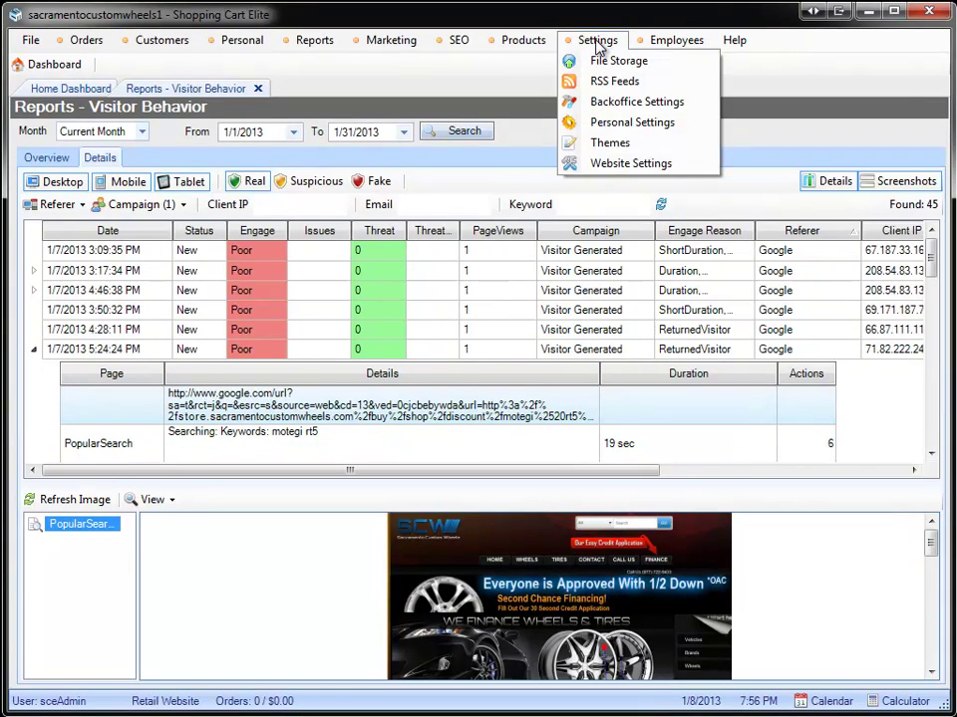
key(Escape)
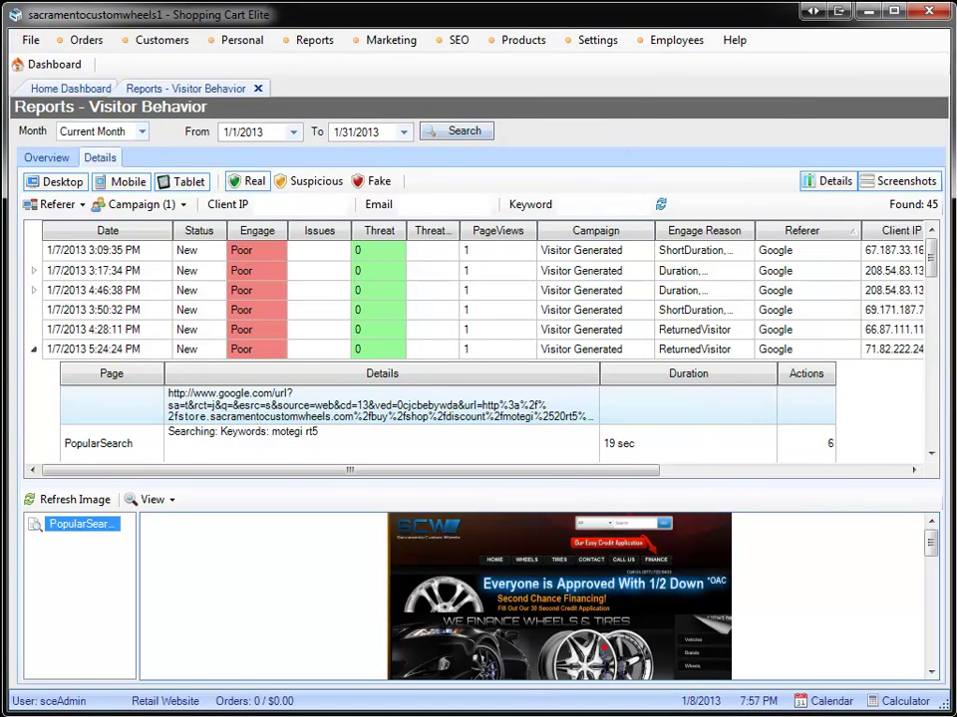
key(alt+Tab)
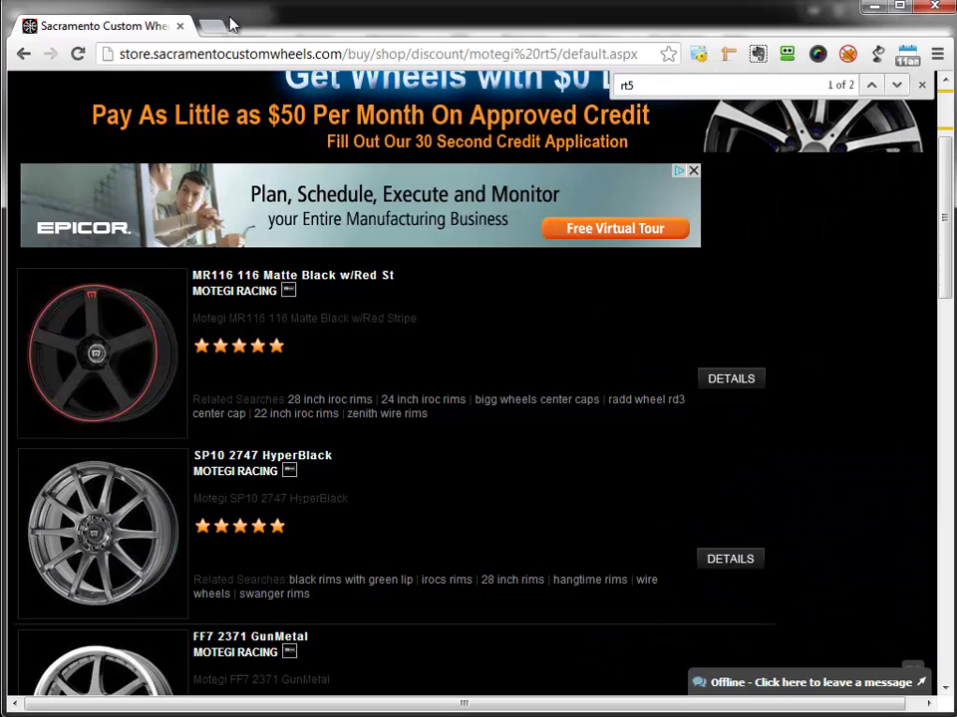
click(266, 58)
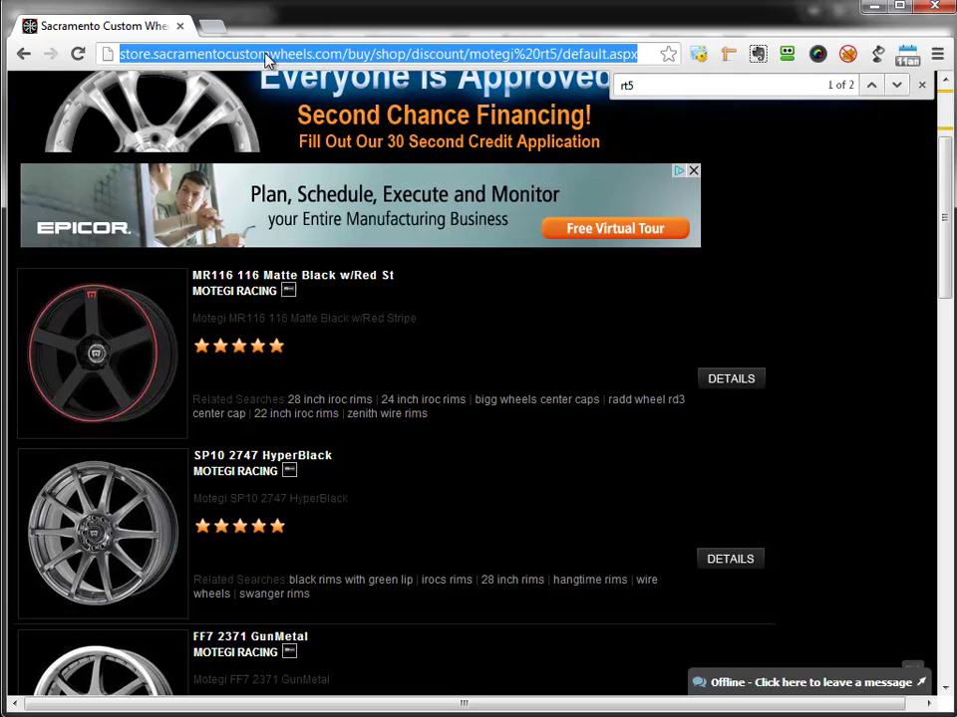
click(872, 6)
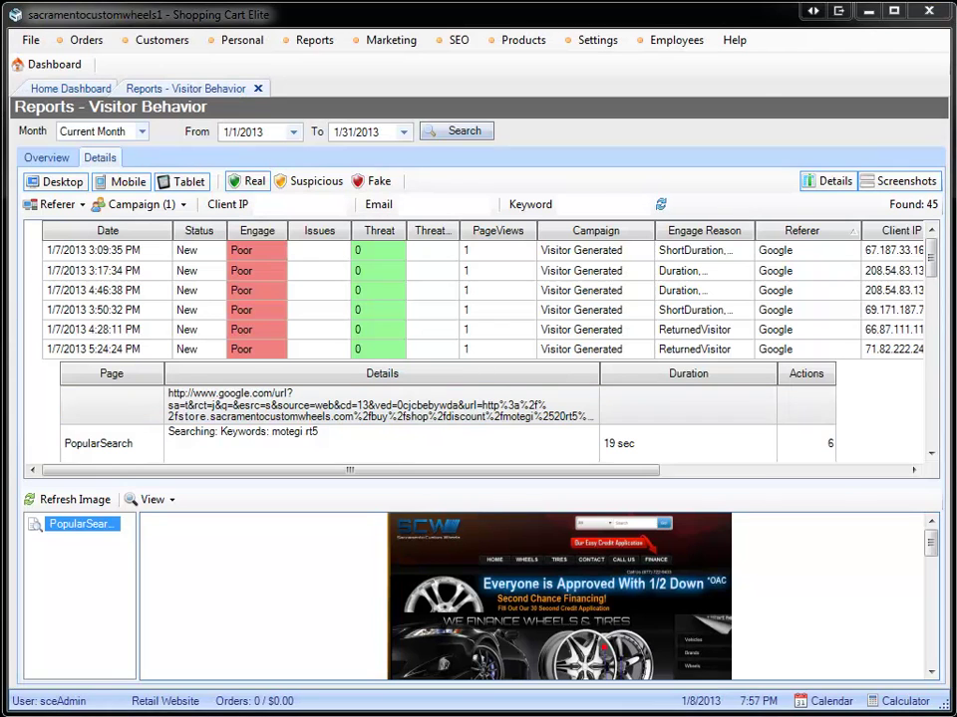
- Collapse the expanded visit and filter campaigns to Google AdWords only, dropping Visitor Generated
click(34, 350)
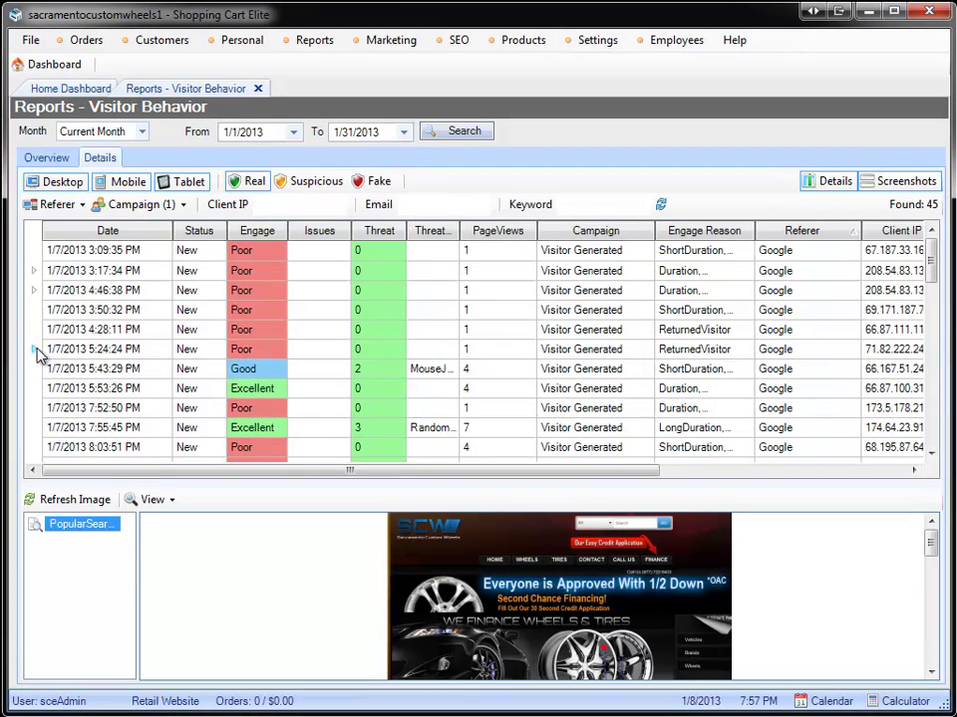
click(175, 204)
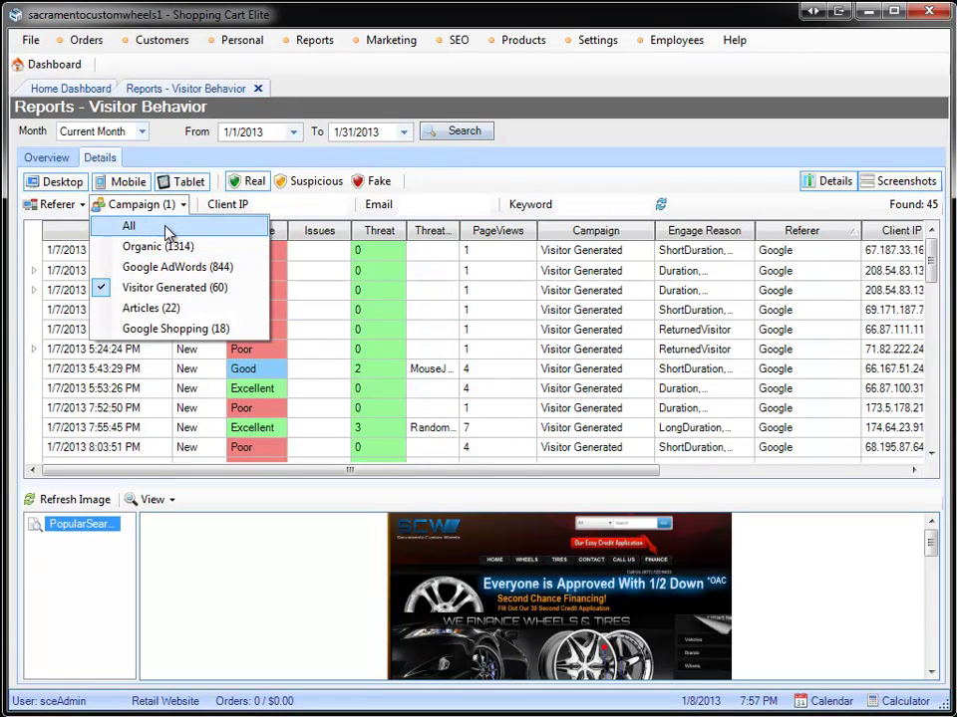
click(176, 267)
click(175, 286)
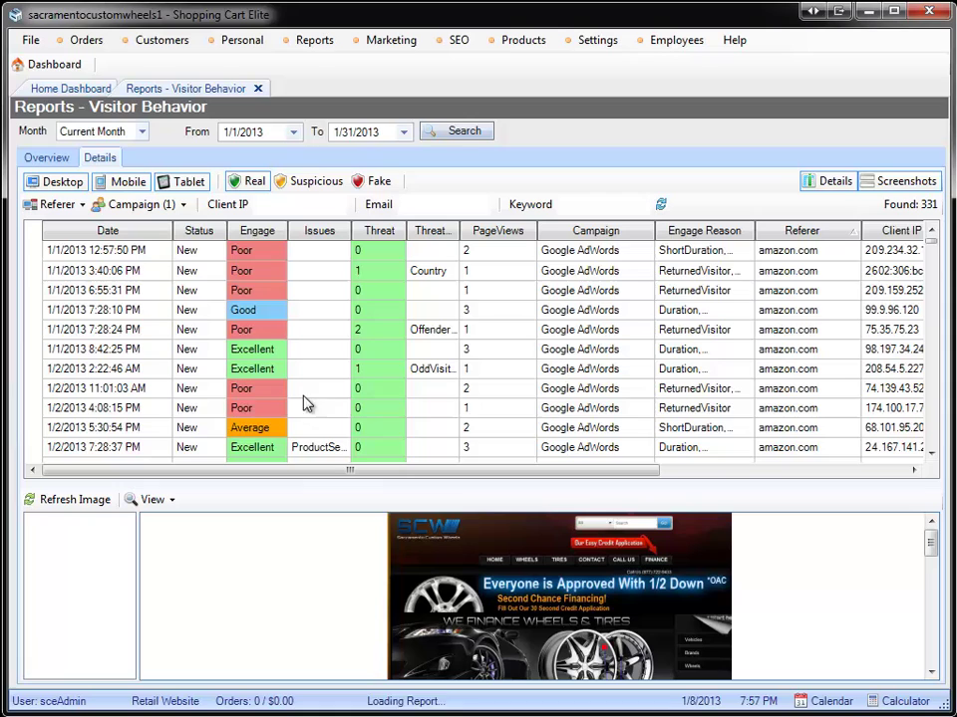
click(250, 271)
- Sort the 331 AdWords visits by Issues and widen the Issues column to show full names
scroll(296, 303, down, 8)
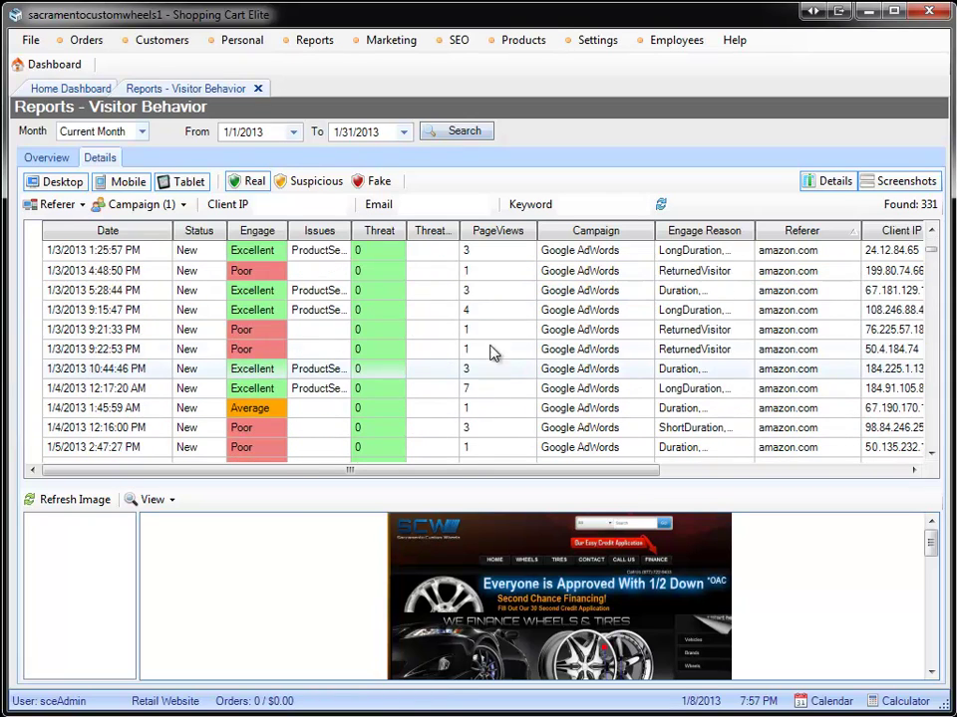
click(301, 237)
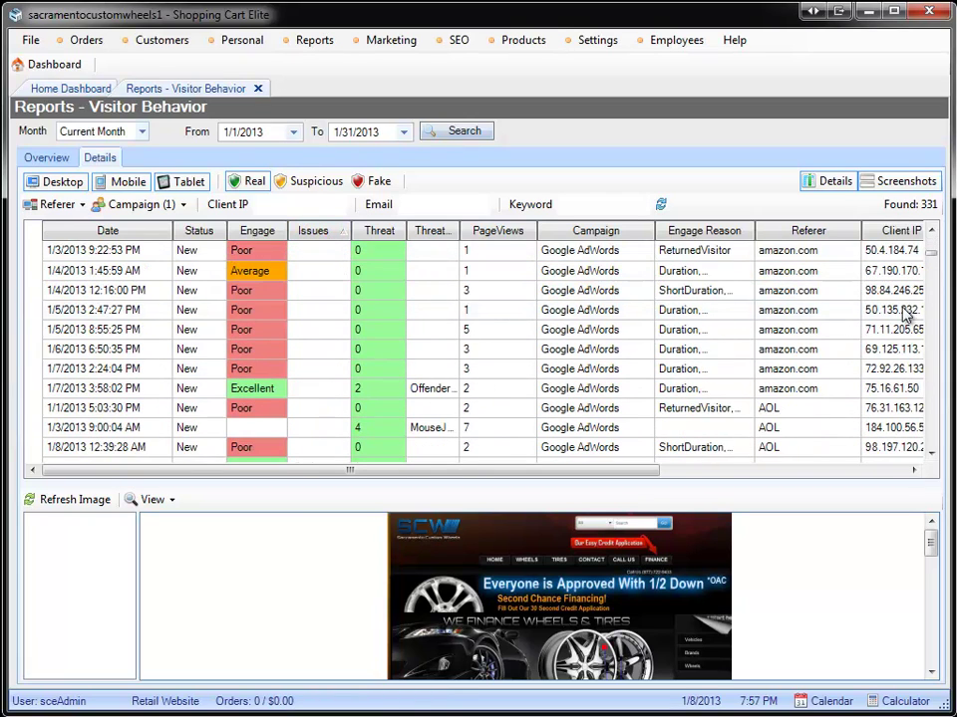
drag(931, 252, 945, 430)
scroll(377, 345, down, 4)
click(314, 272)
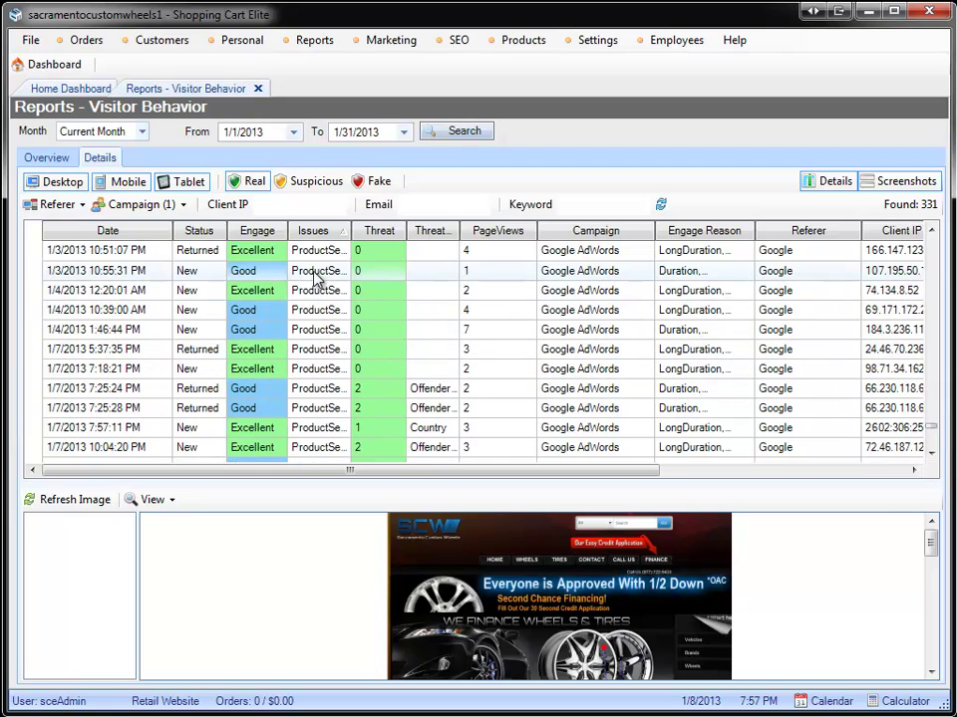
drag(351, 224, 440, 236)
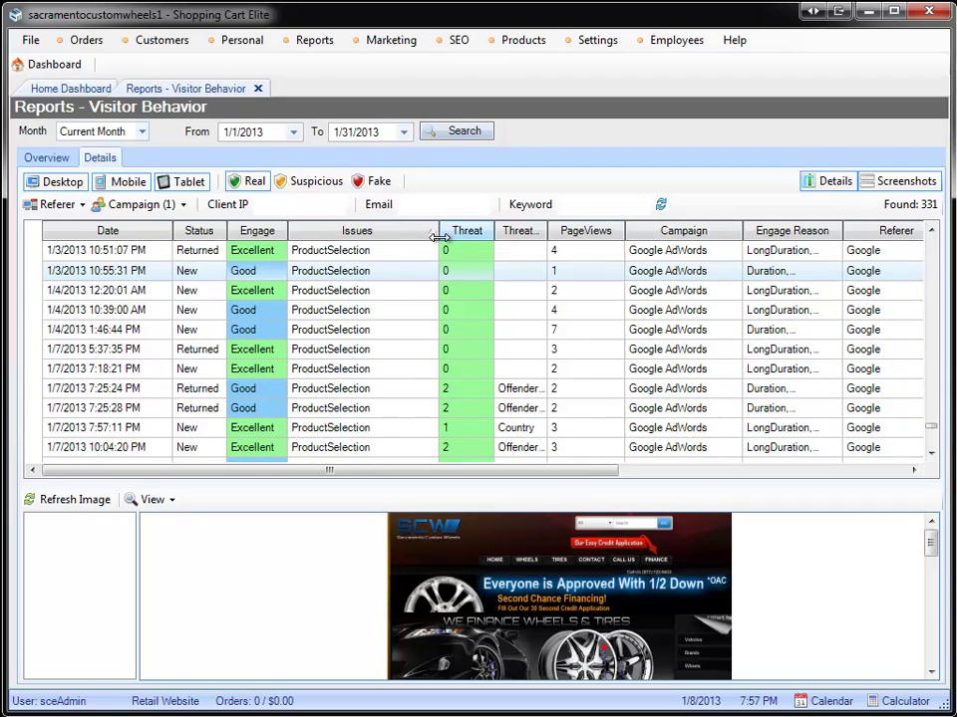
click(316, 296)
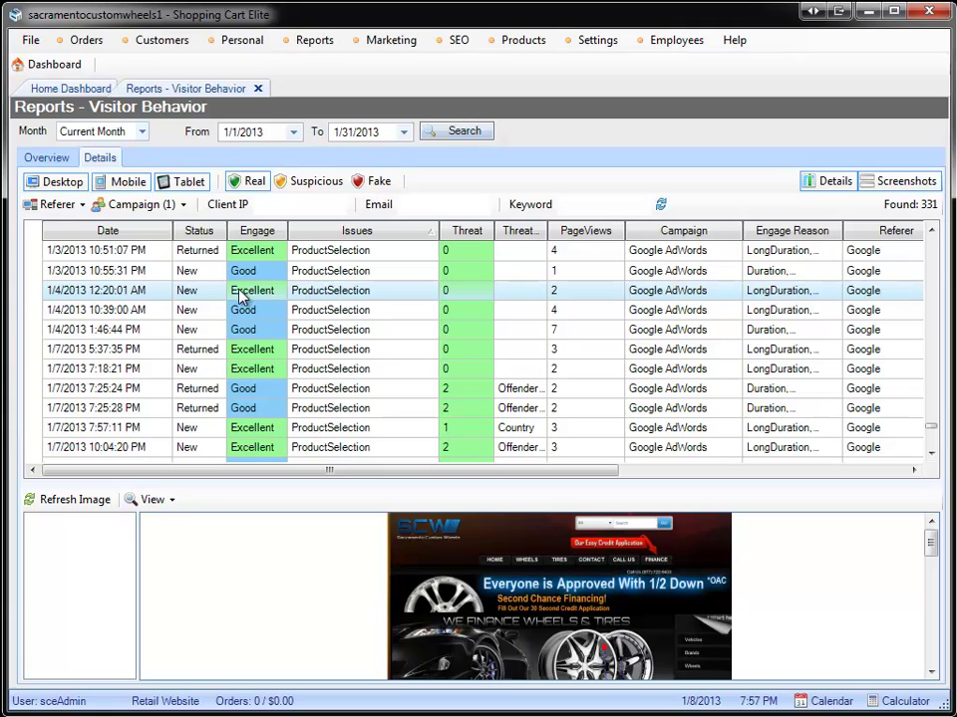
- Expand the 1/4/2013 12:20:01 AM visit, view its first SearchResult screenshot, then collapse it
double_click(334, 291)
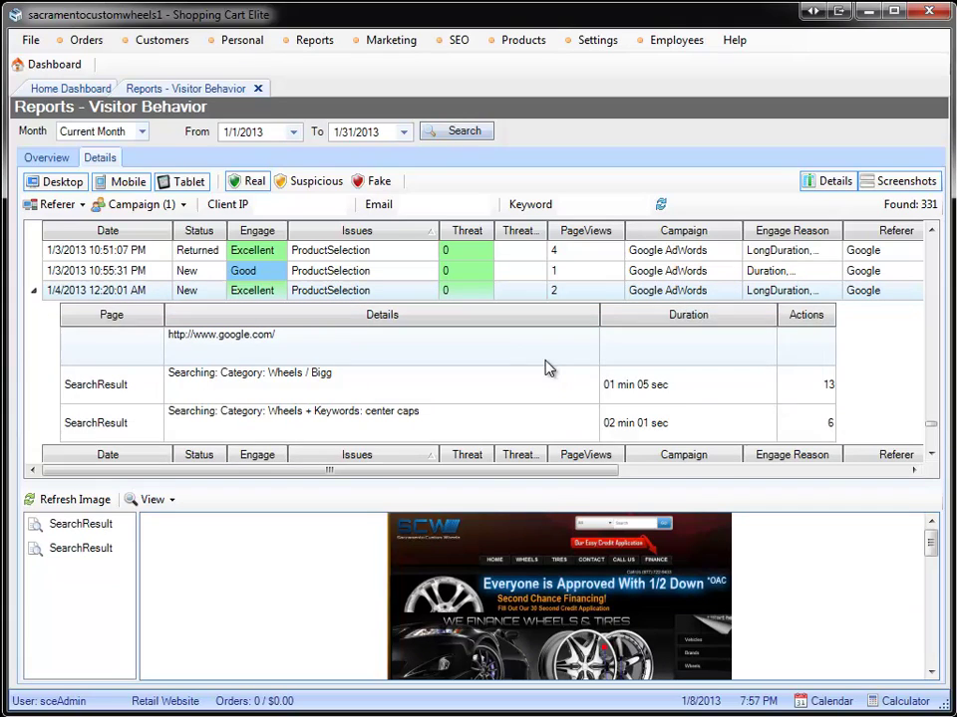
click(204, 388)
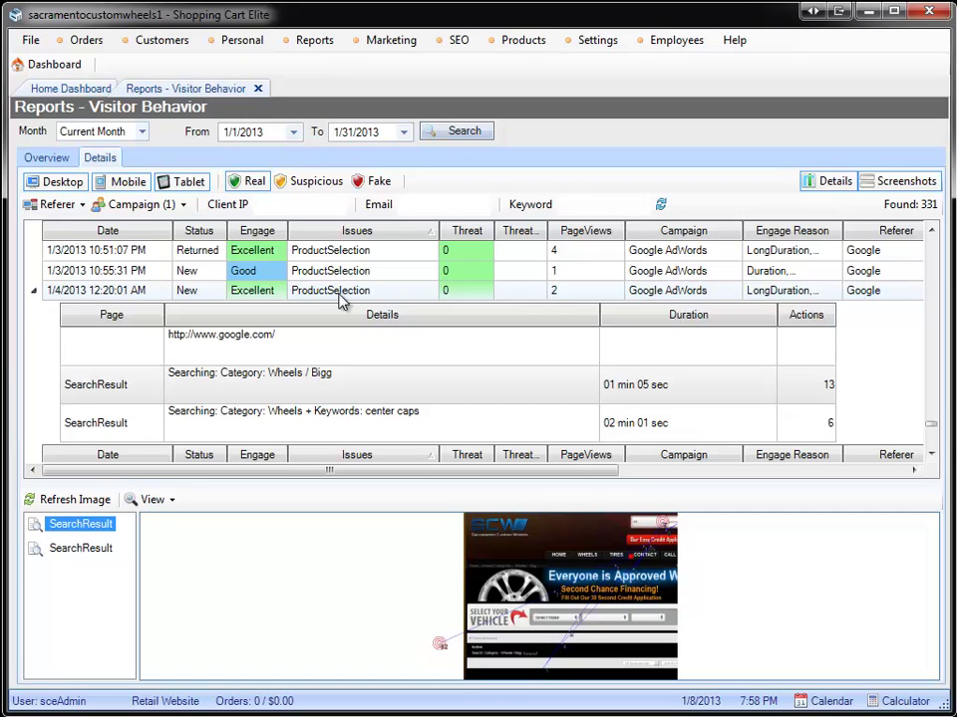
click(33, 290)
scroll(440, 329, down, 3)
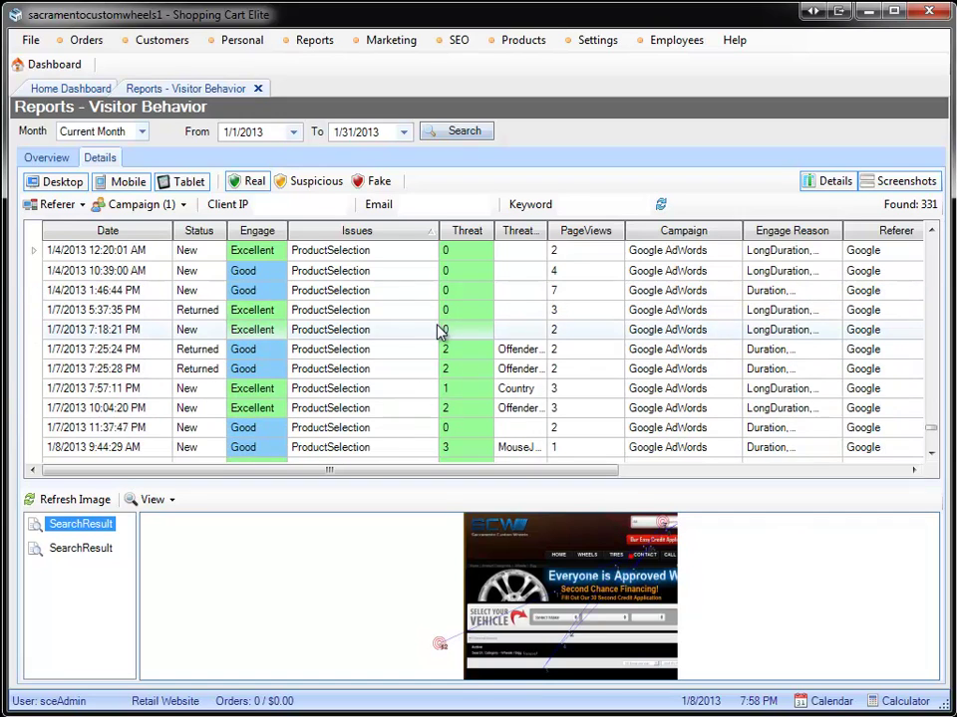
scroll(439, 329, down, 3)
scroll(379, 338, up, 4)
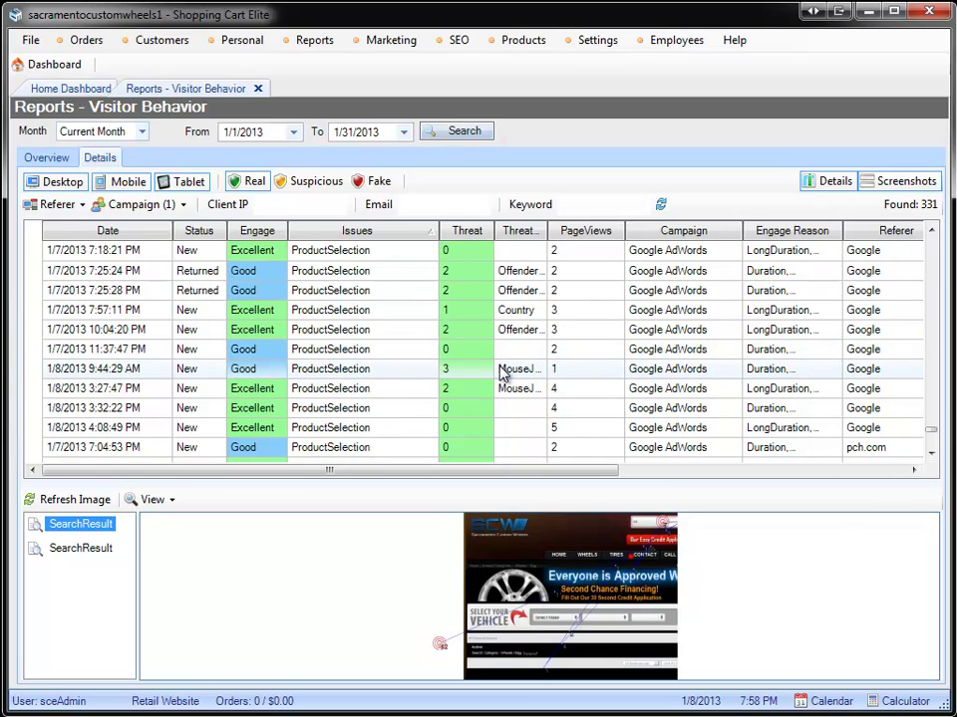
- Browse the 1/8/2013 3:27:47 PM visit's four SearchResult pages (Diameter 21, Cadillac CTS 2009), then collapse it
double_click(316, 396)
scroll(319, 402, down, 2)
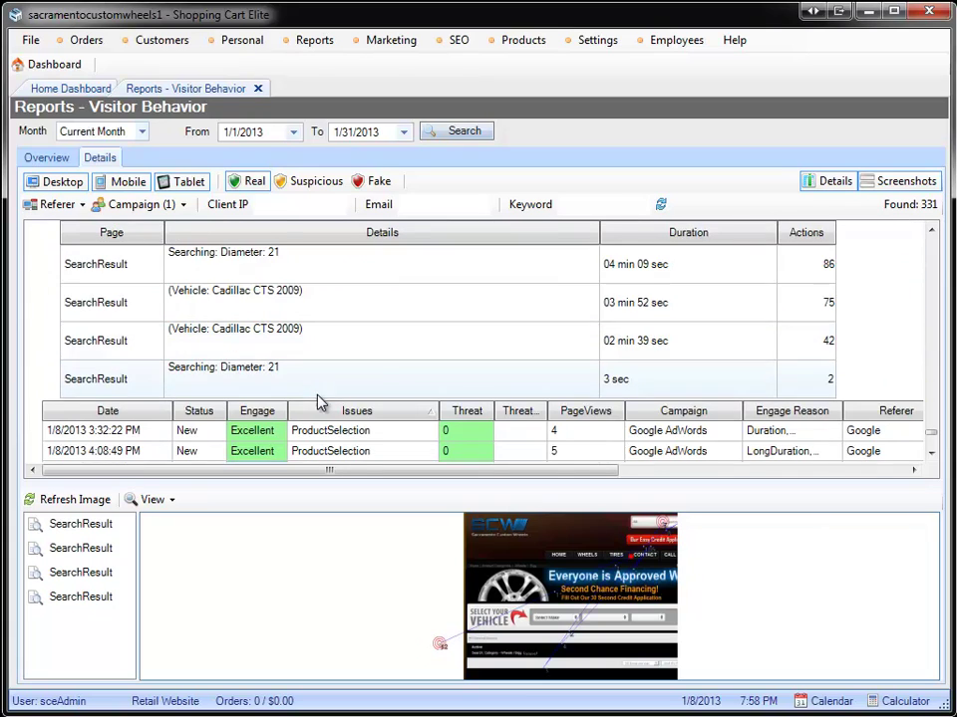
scroll(252, 299, up, 2)
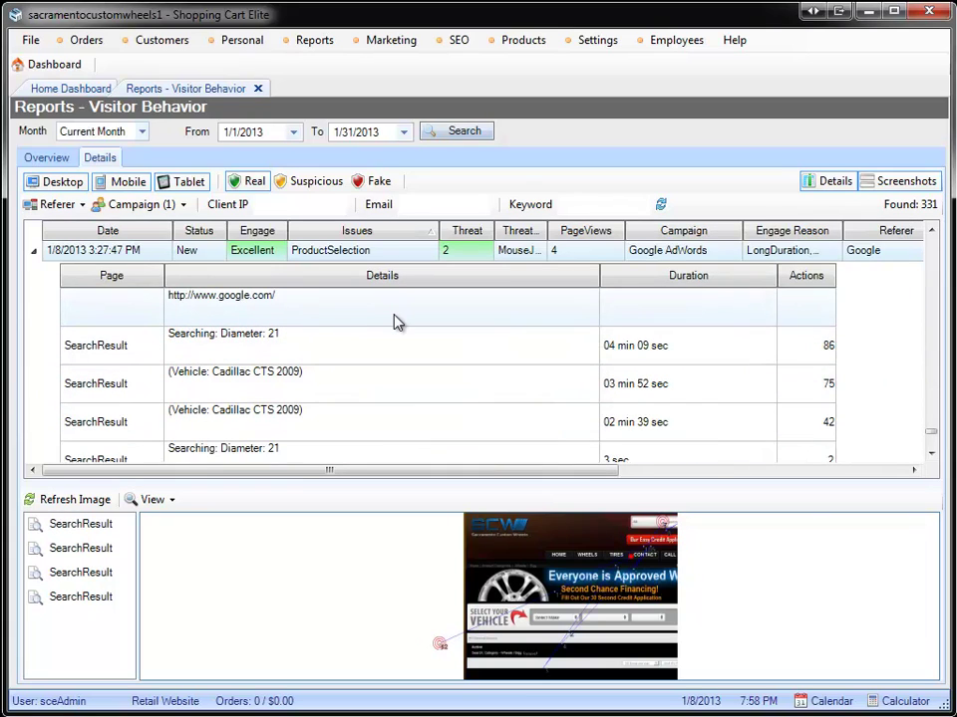
scroll(388, 334, down, 1)
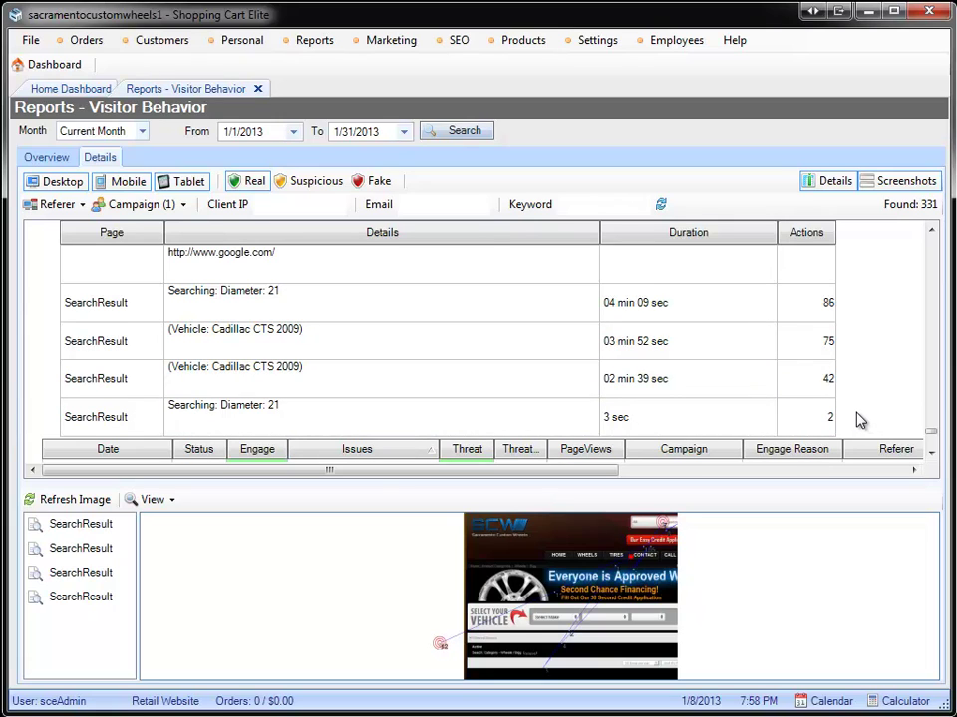
scroll(240, 341, up, 3)
click(35, 312)
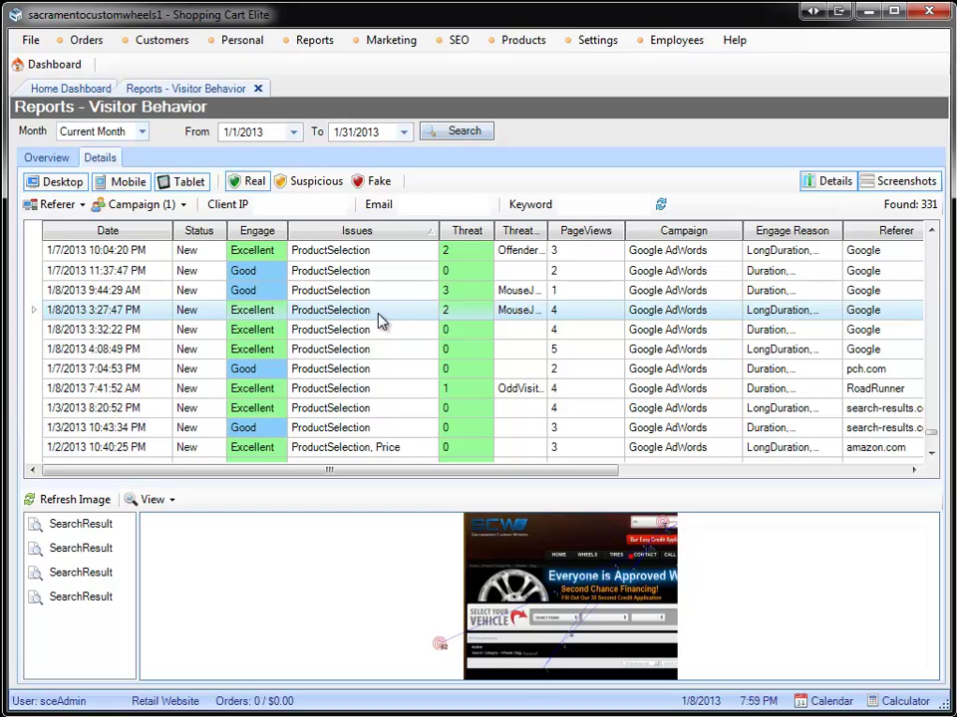
drag(514, 474, 775, 498)
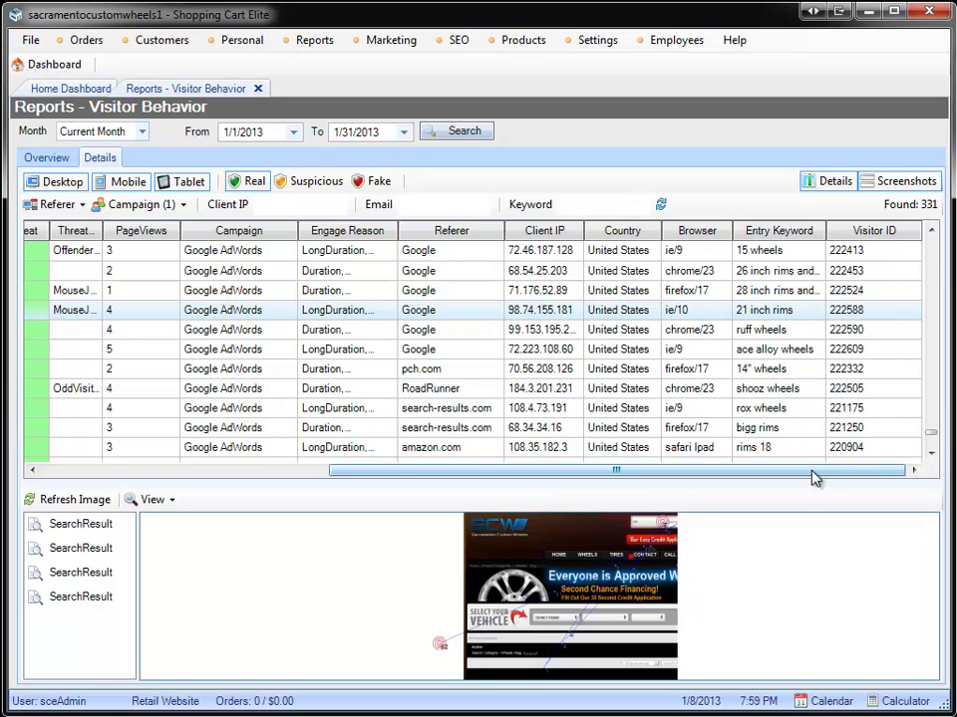
drag(811, 474, 329, 471)
click(141, 204)
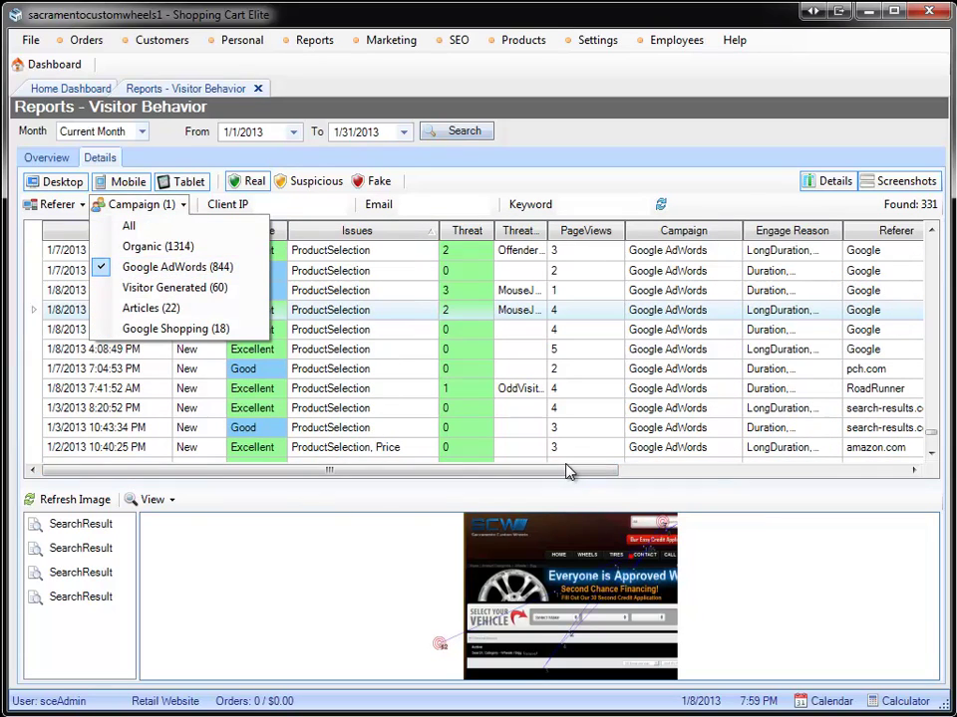
click(391, 329)
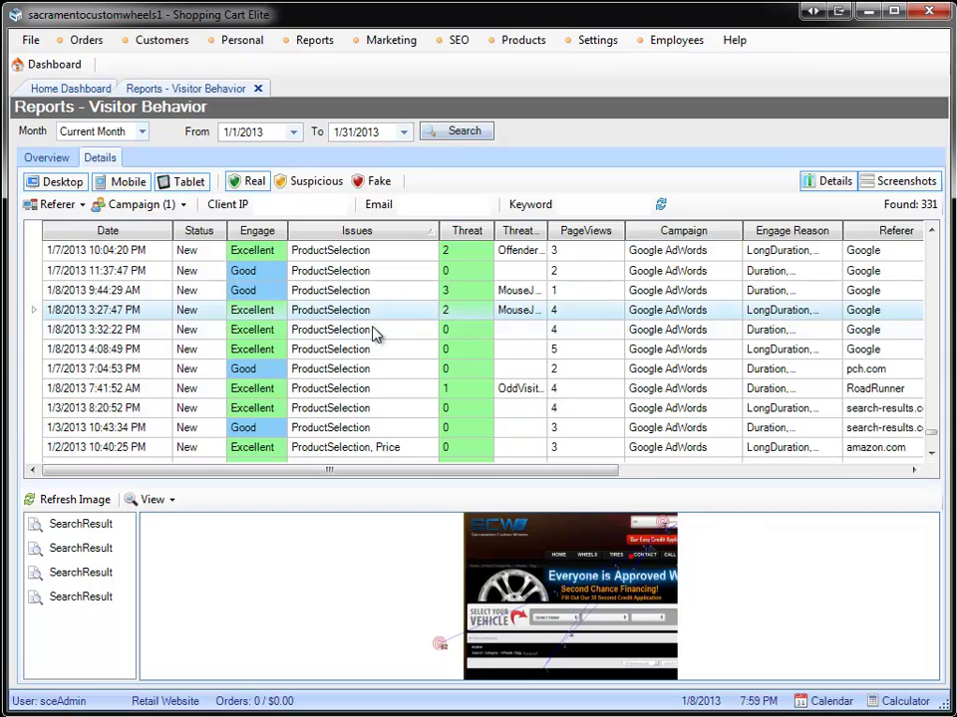
scroll(406, 346, down, 1)
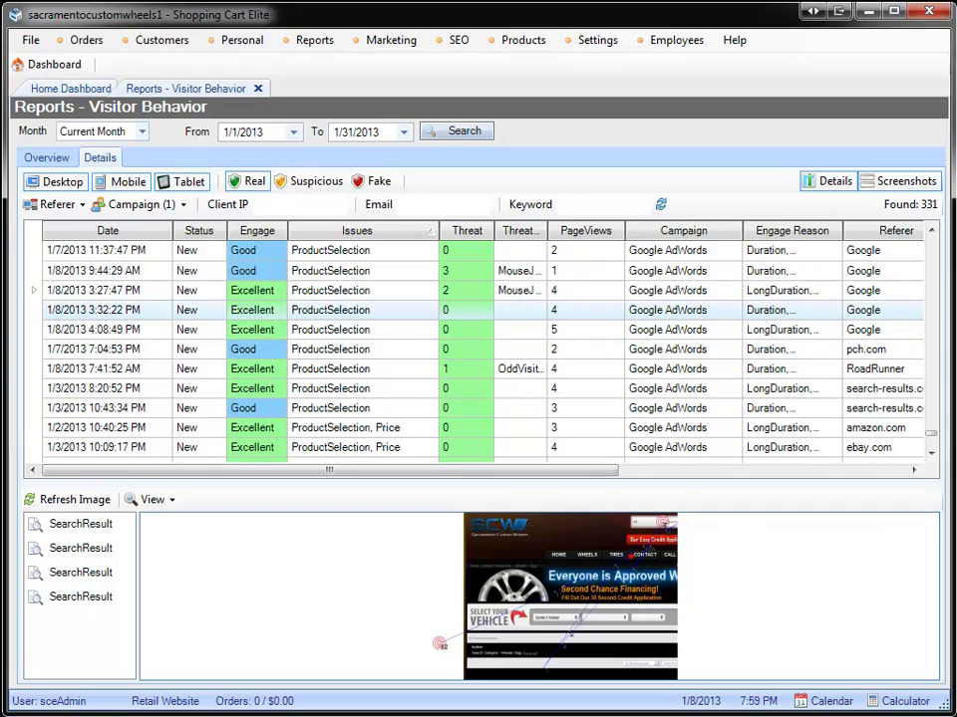
scroll(413, 349, down, 5)
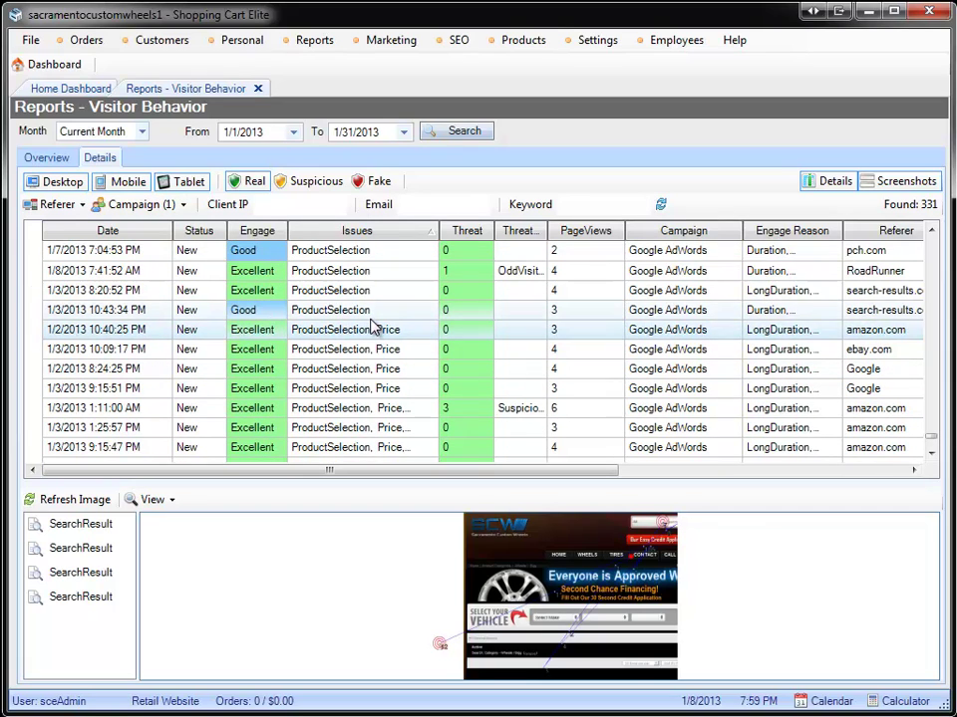
- Expand the 1/2/2013 10:40:25 PM visit and show its 5:46 Massiv Envious Black product page screenshot
double_click(367, 333)
scroll(722, 374, down, 6)
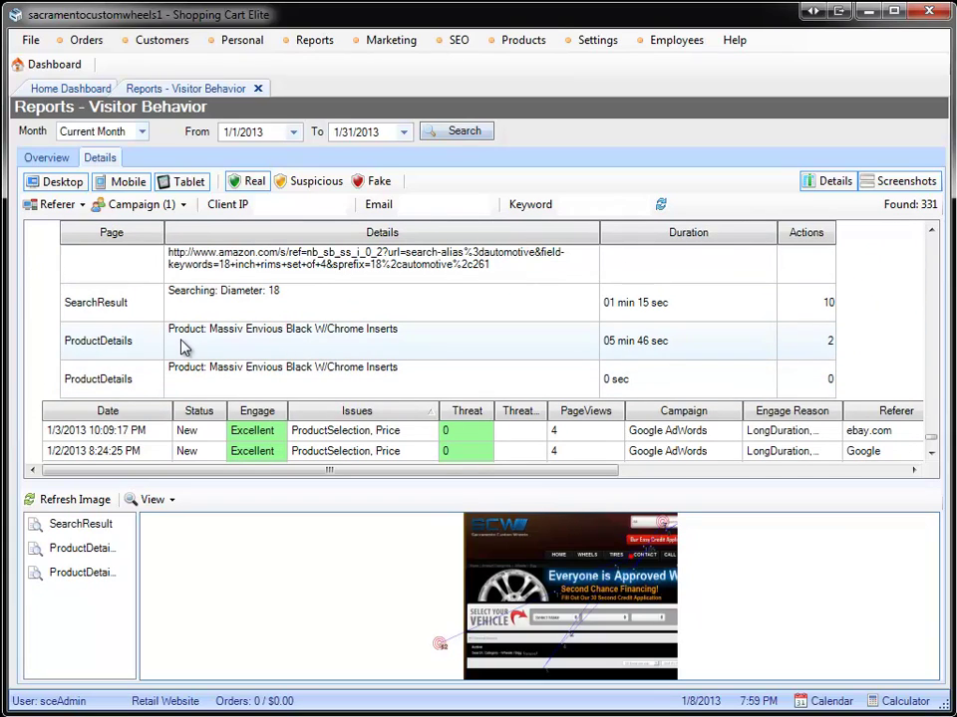
click(299, 344)
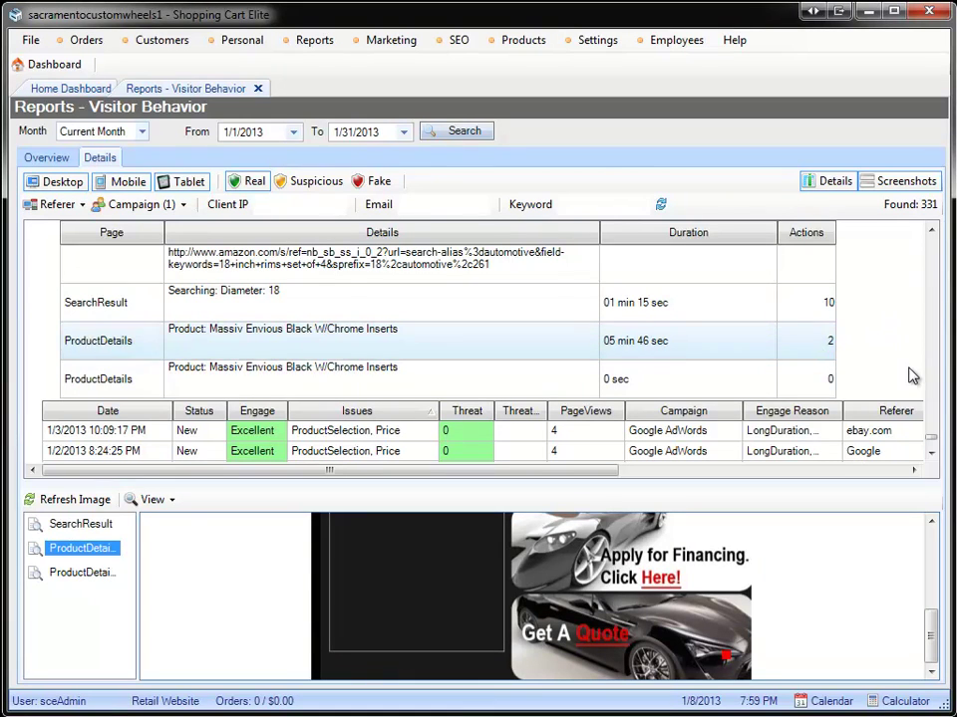
scroll(877, 374, up, 3)
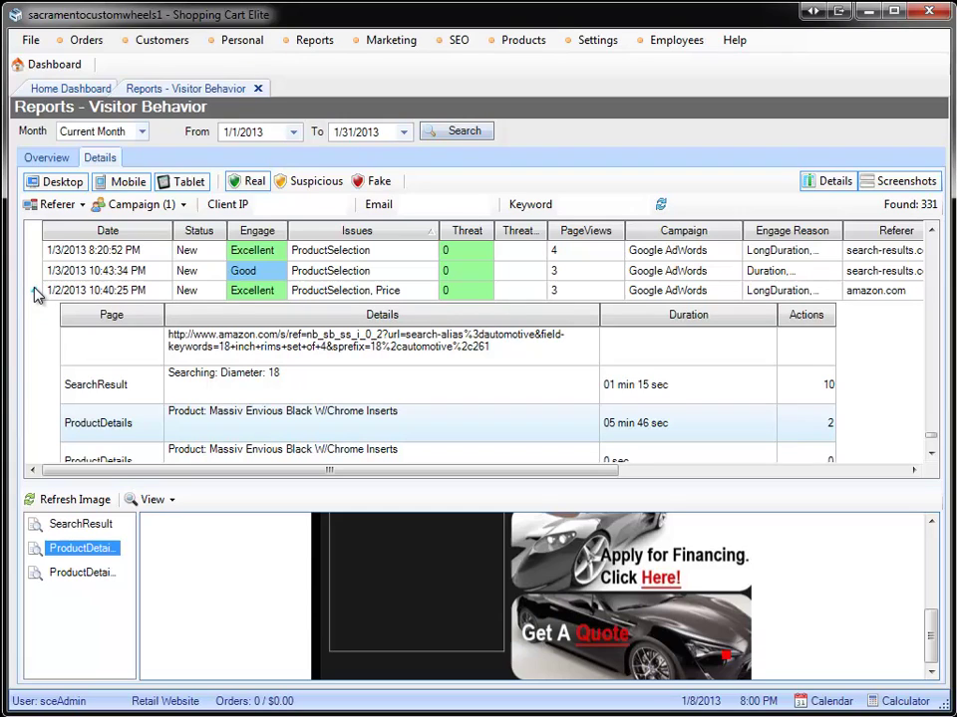
- Collapse the 1/2/2013 visit, widen the Engage column, and move Engage Reason beside it
click(34, 291)
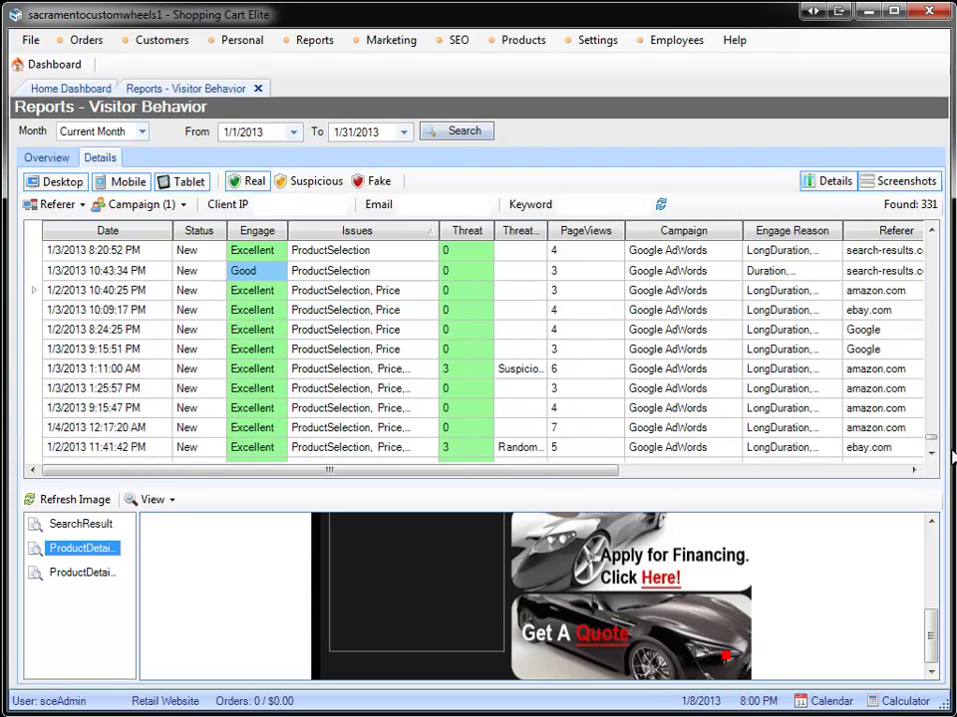
drag(287, 229, 353, 231)
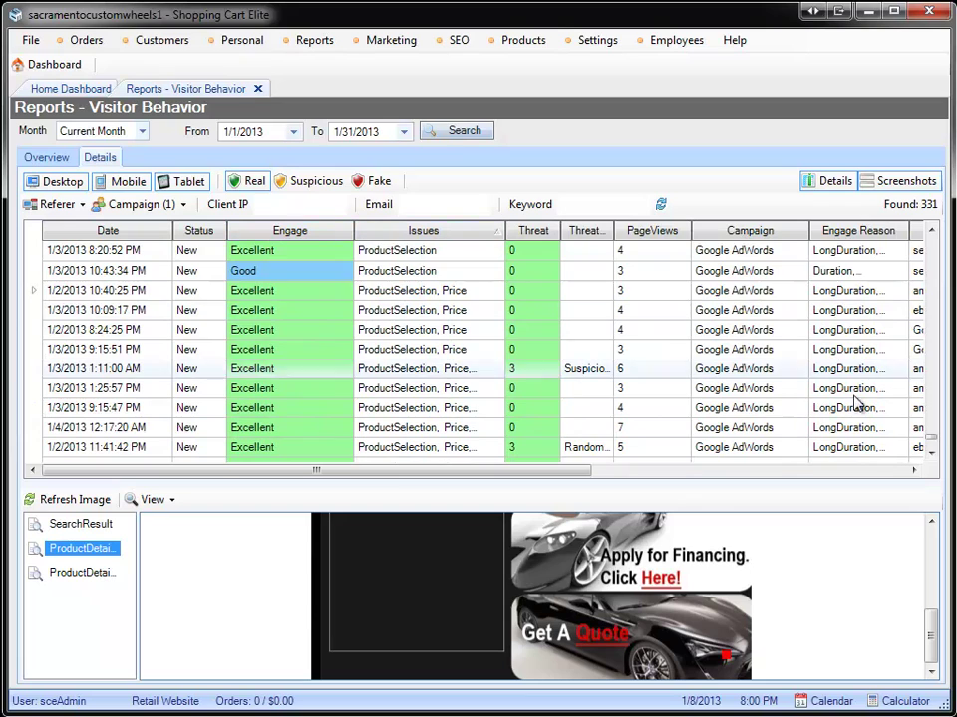
drag(814, 233, 357, 237)
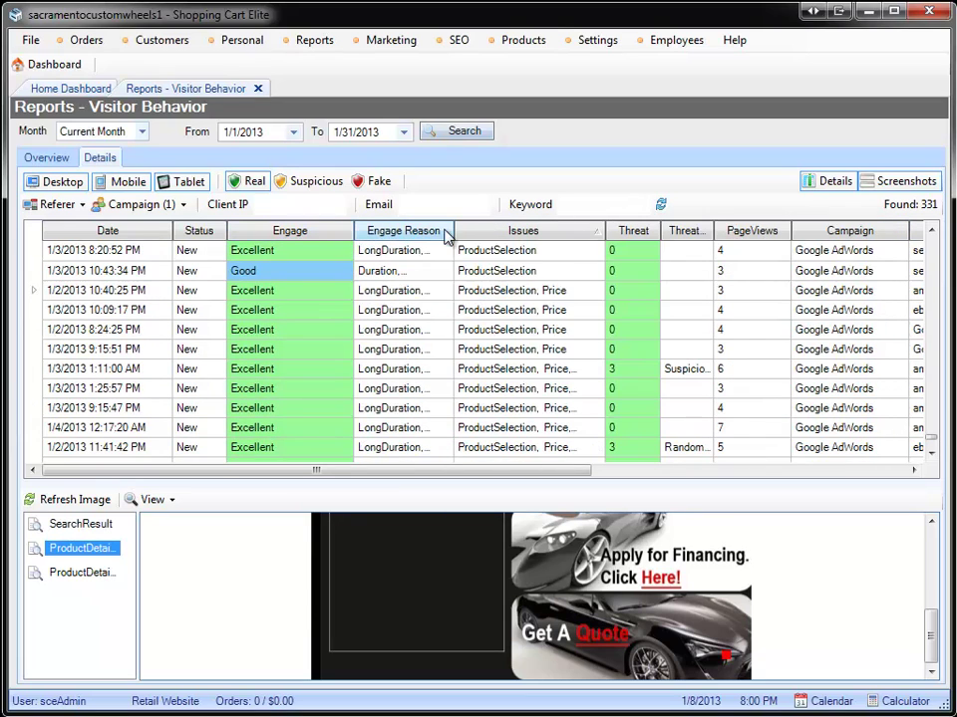
drag(952, 229, 949, 230)
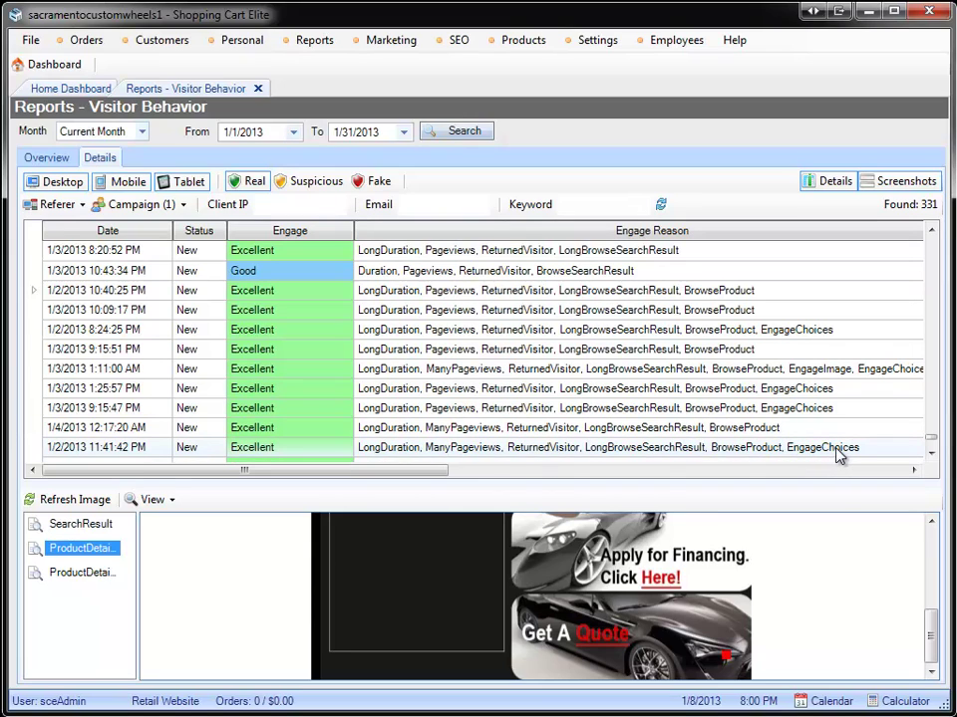
drag(412, 470, 474, 470)
drag(812, 230, 378, 269)
drag(568, 474, 390, 459)
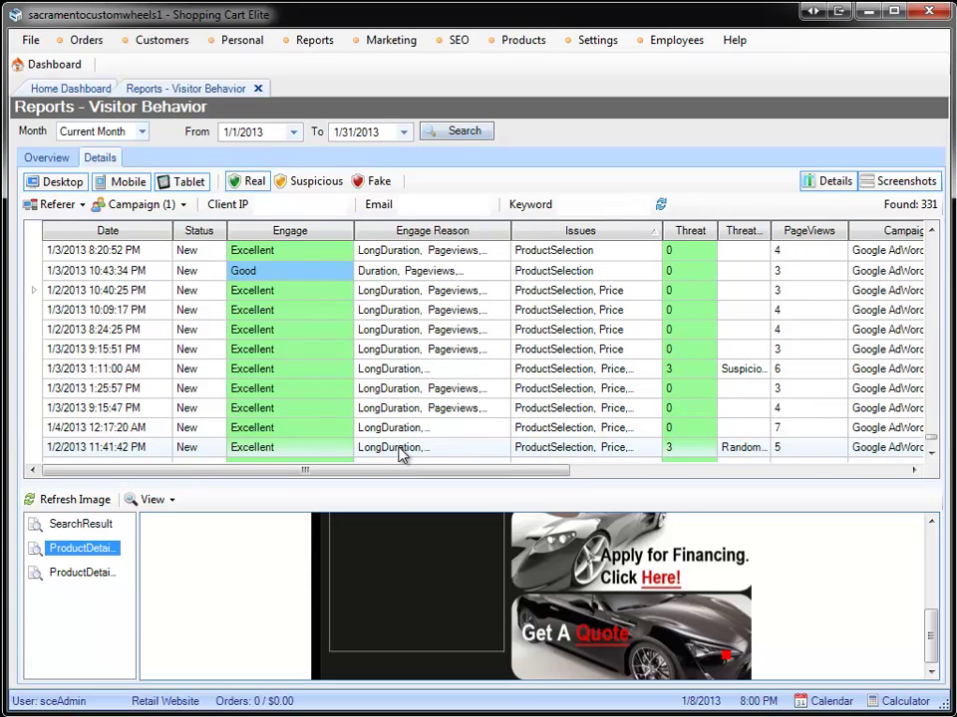
- Auto-fit Issues to show full lists like ProductSelection, Price, SalesCopy, and resize Engage Reason
double_click(664, 231)
scroll(643, 369, down, 1)
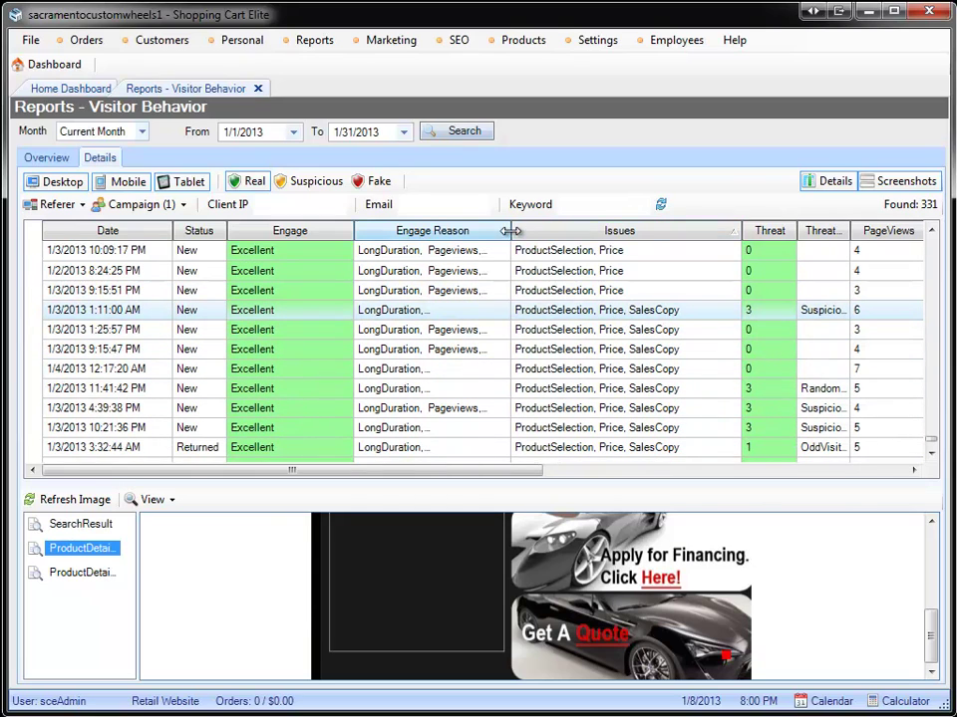
drag(510, 230, 815, 227)
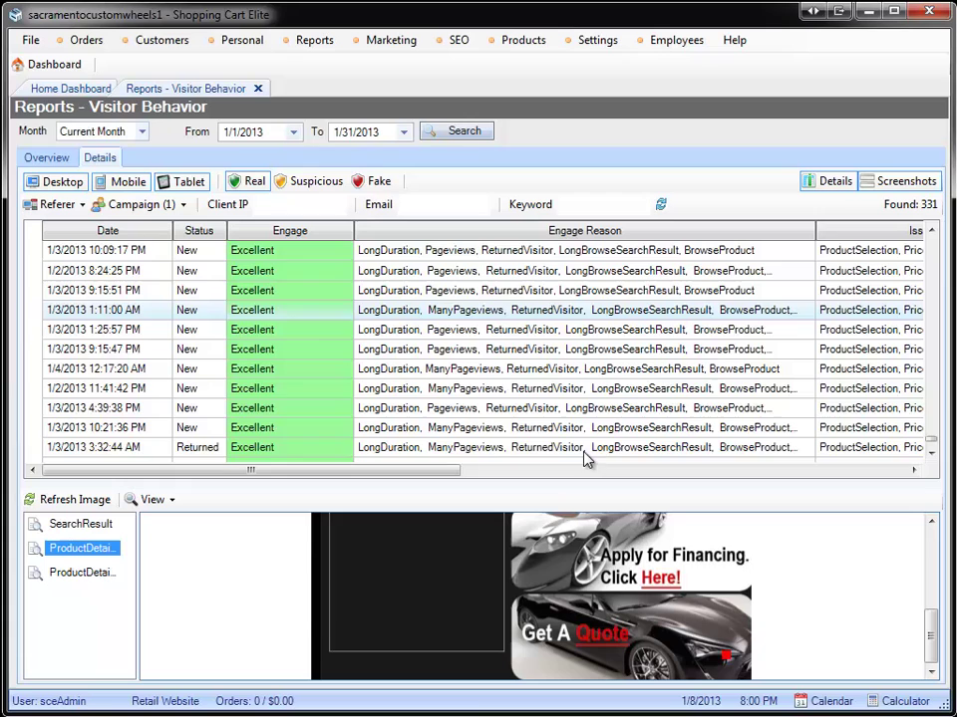
drag(813, 227, 543, 240)
scroll(683, 411, down, 4)
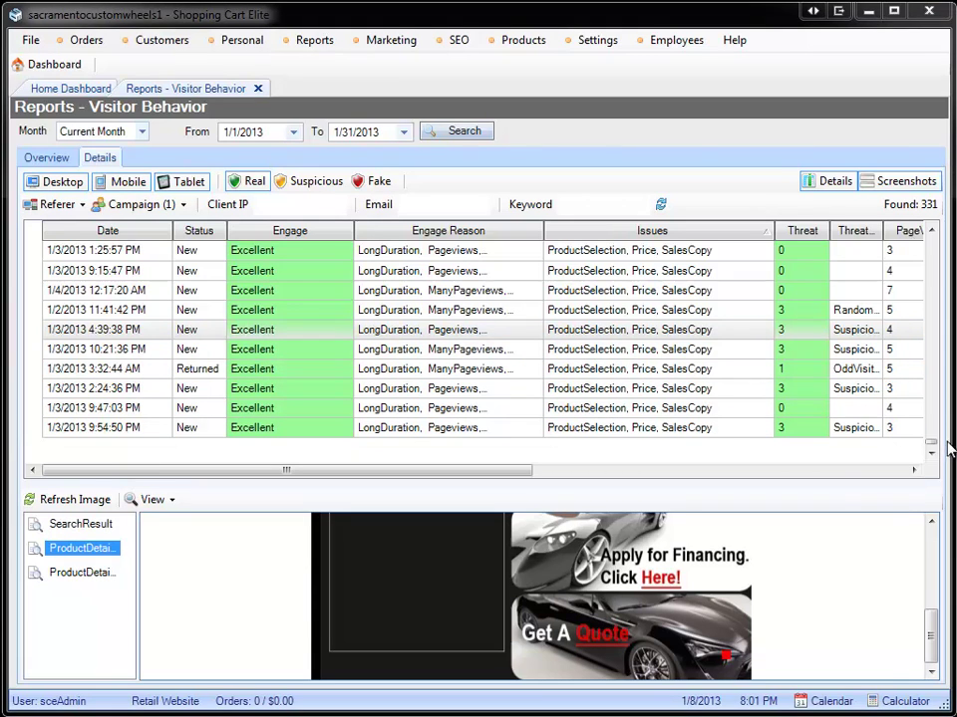
drag(937, 448, 939, 264)
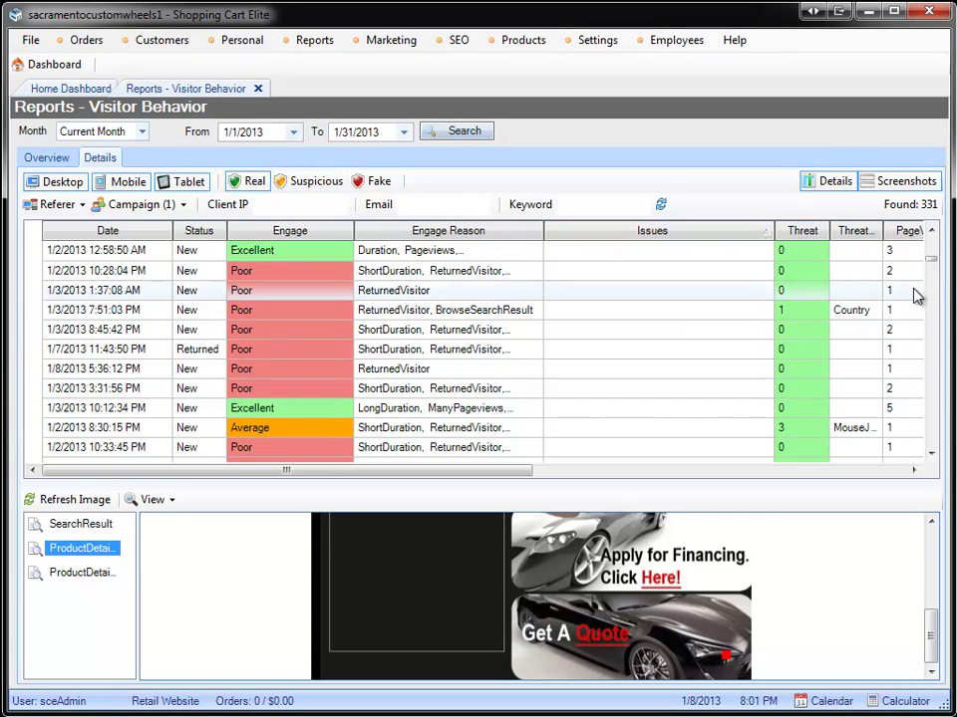
- Sort the AdWords visits by the Engage column and select the 1/3/2013 4:39:38 PM visit
drag(931, 267, 928, 355)
click(284, 235)
scroll(480, 359, up, 2)
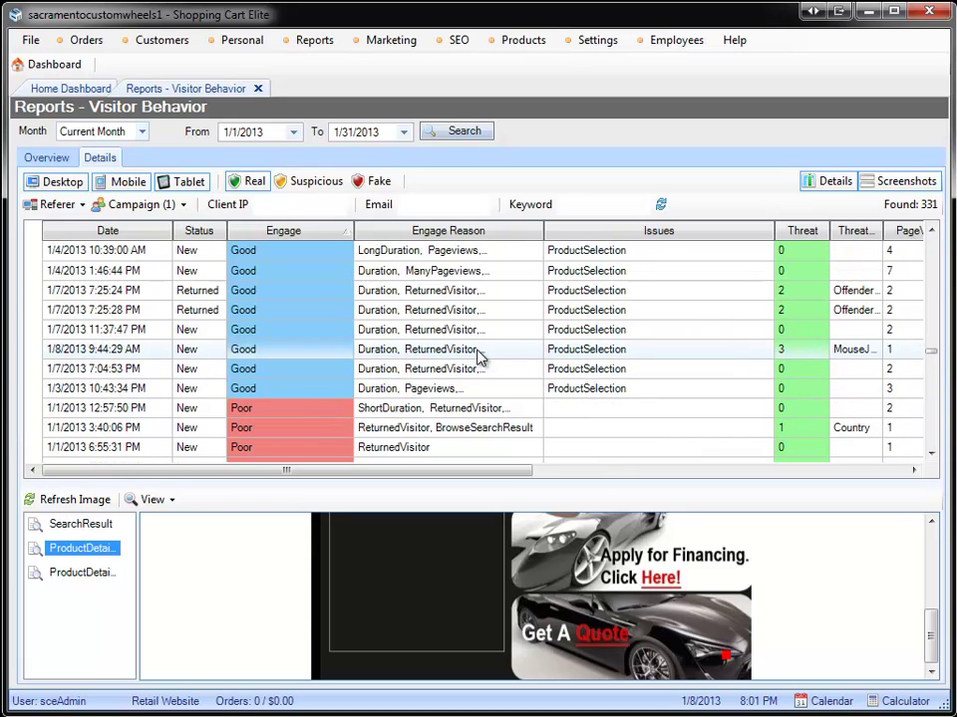
scroll(479, 361, down, 3)
scroll(460, 371, down, 2)
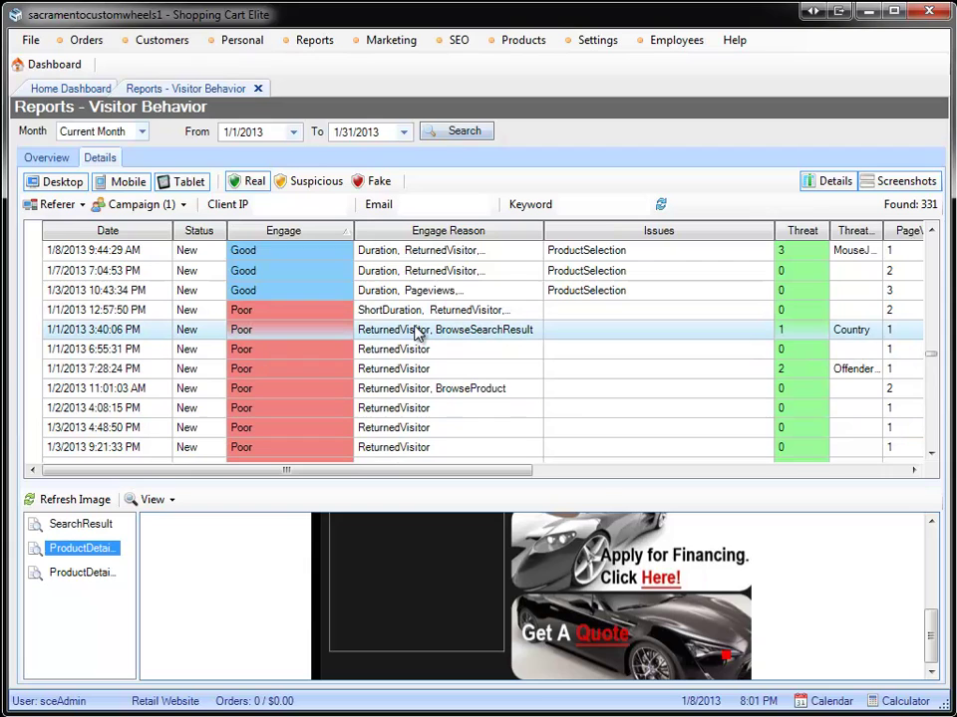
scroll(424, 334, up, 10)
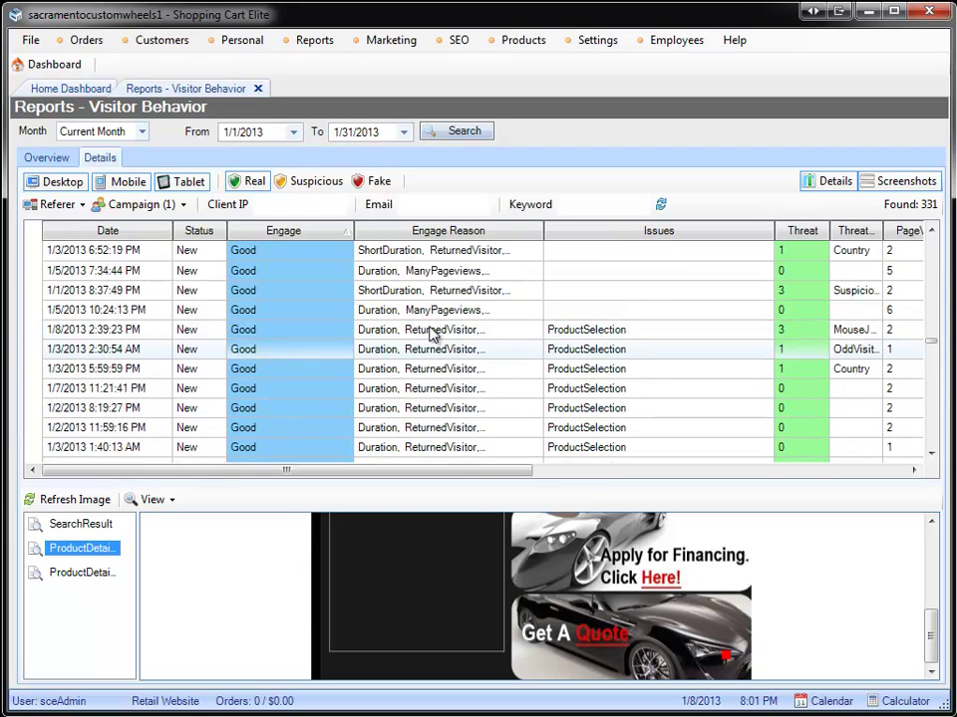
click(665, 250)
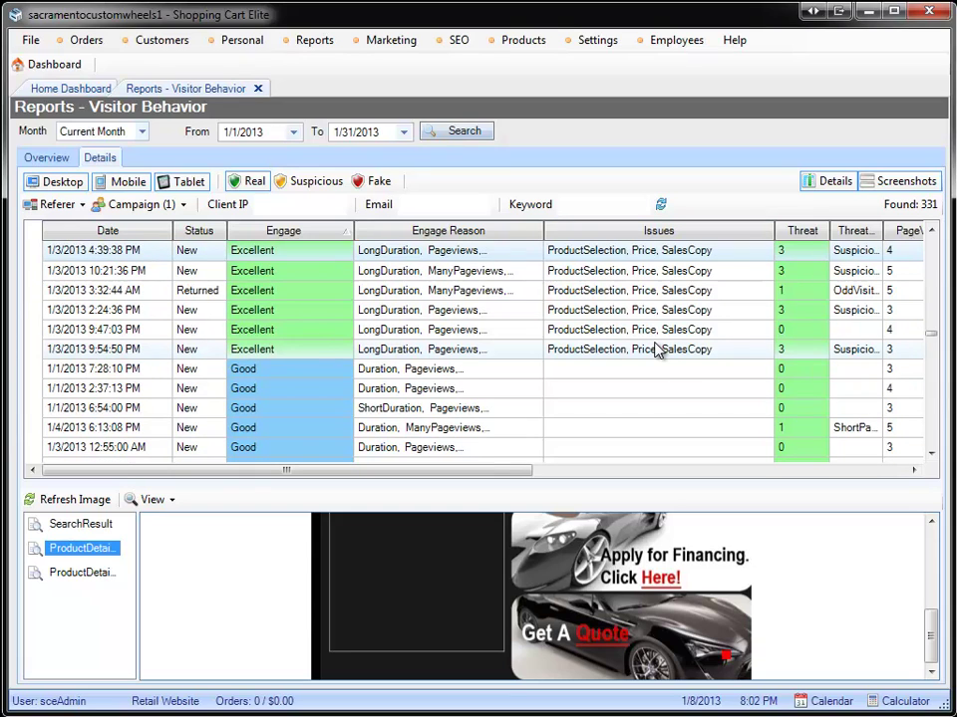
scroll(658, 348, up, 8)
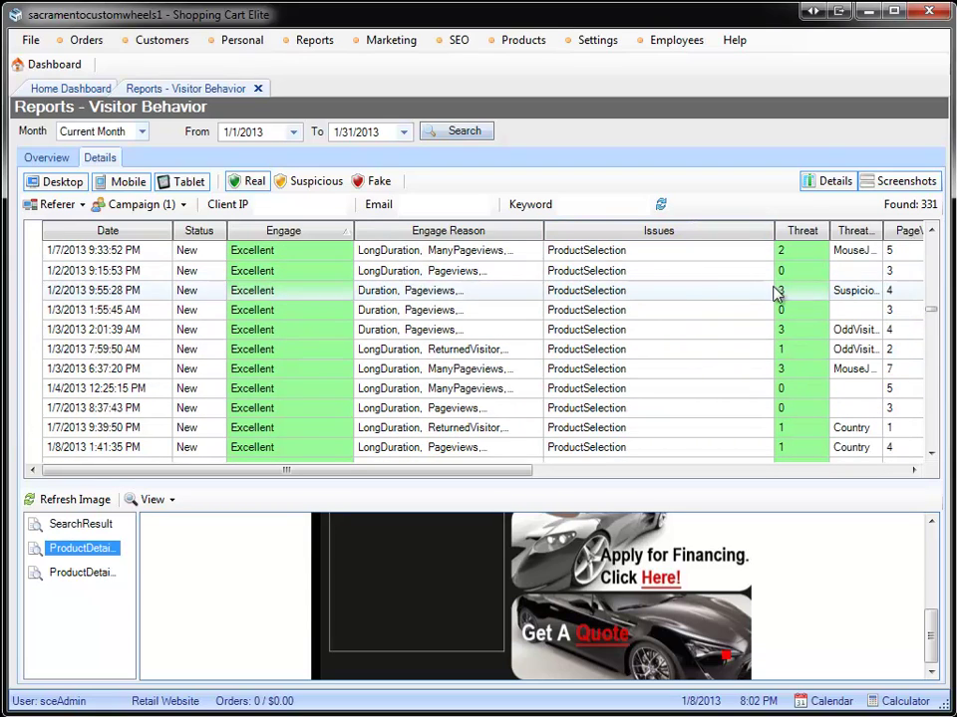
drag(930, 315, 931, 329)
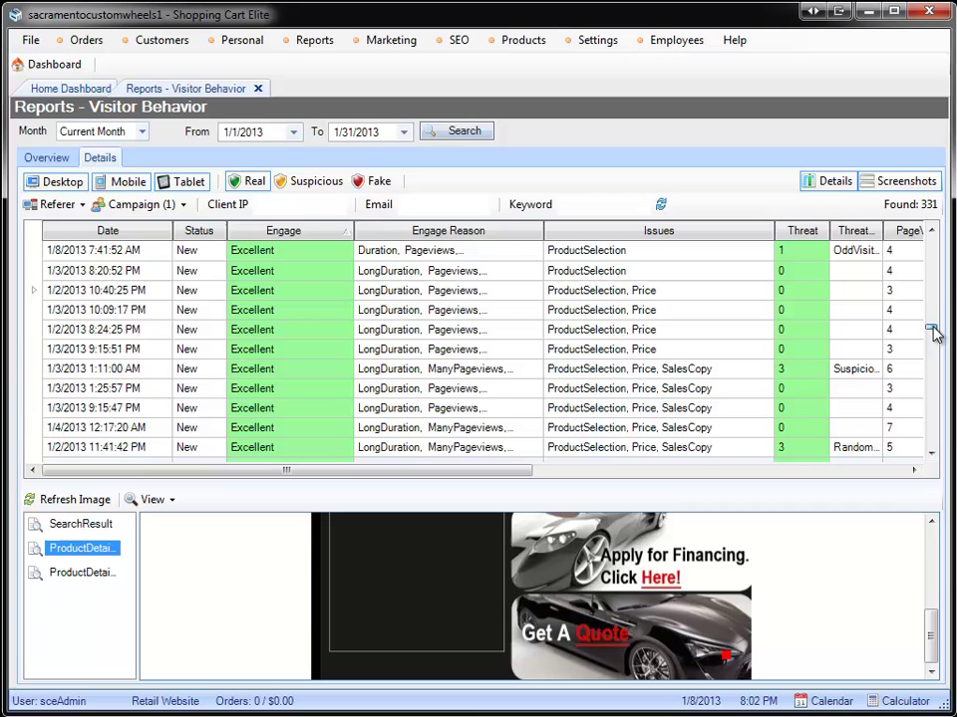
scroll(717, 299, down, 1)
scroll(702, 398, down, 1)
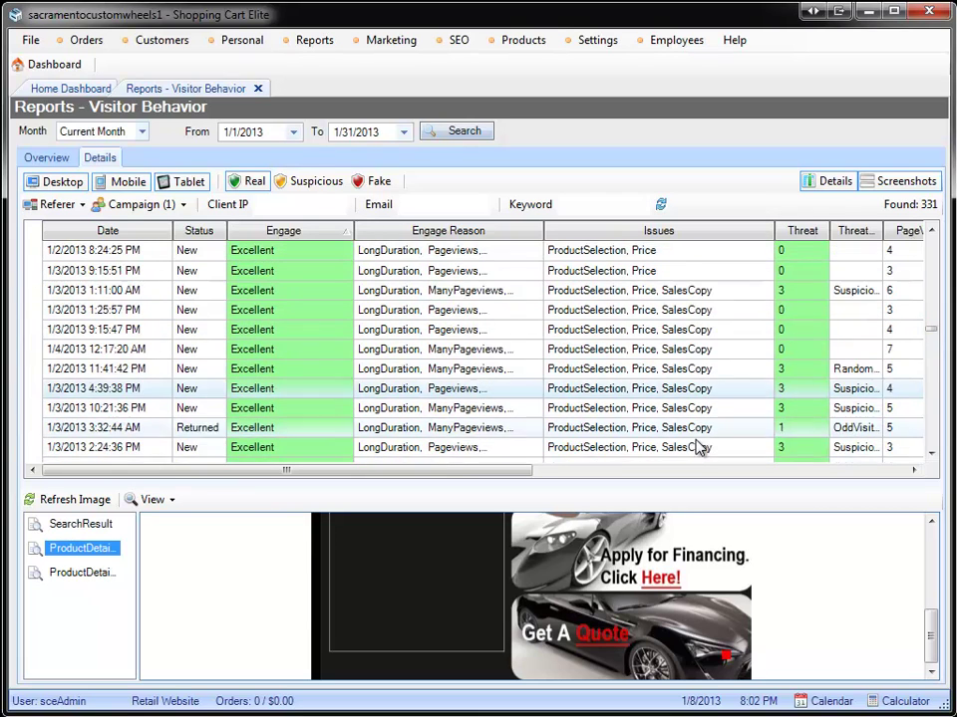
scroll(697, 444, down, 3)
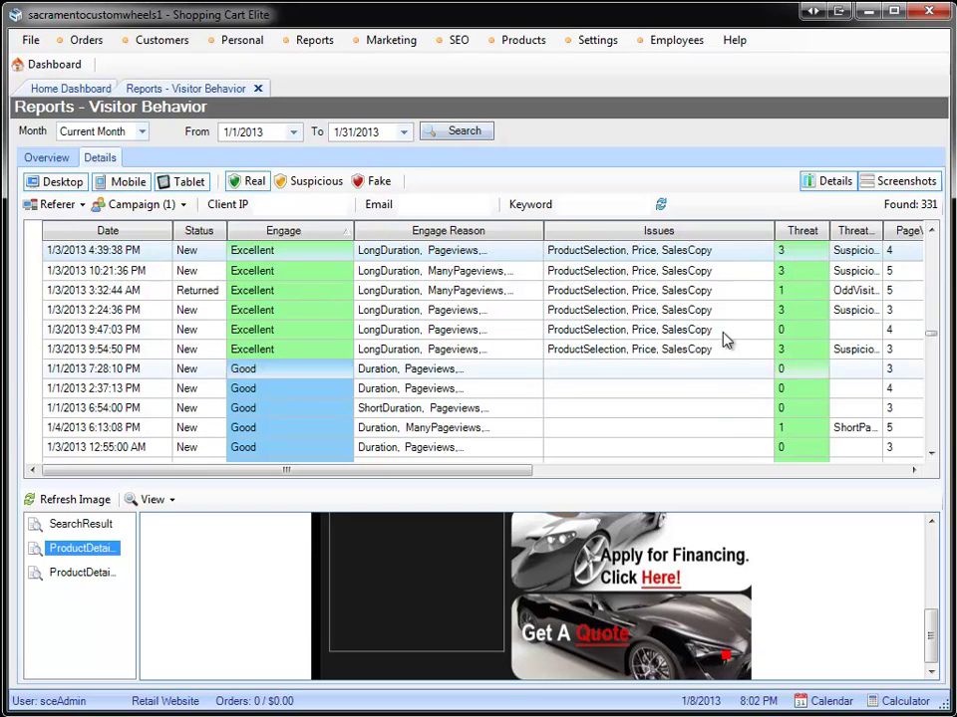
scroll(709, 317, down, 1)
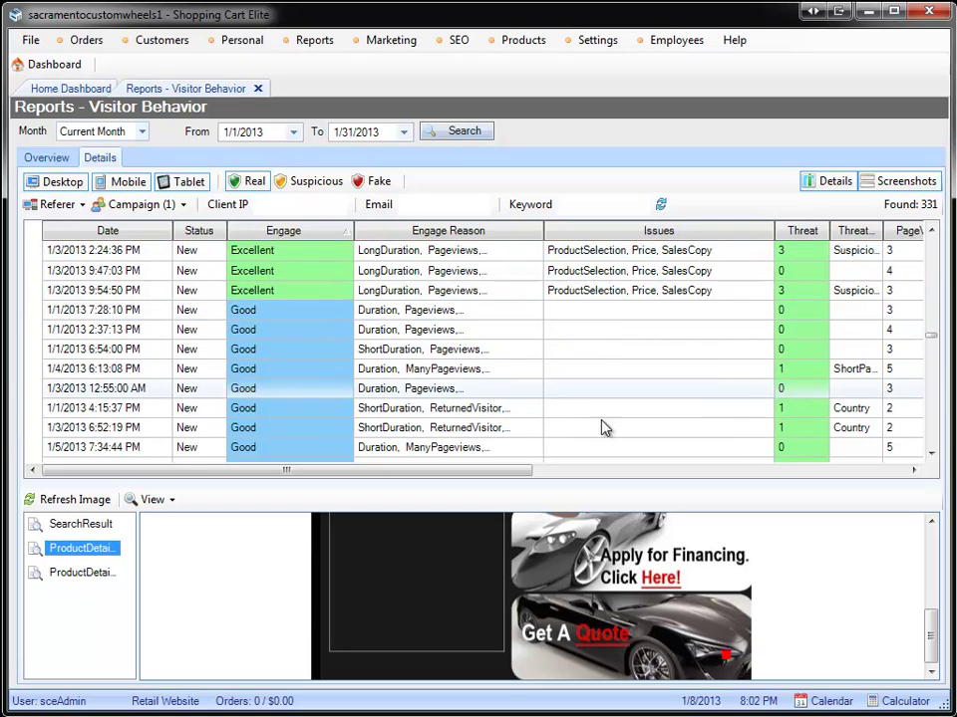
scroll(618, 399, up, 2)
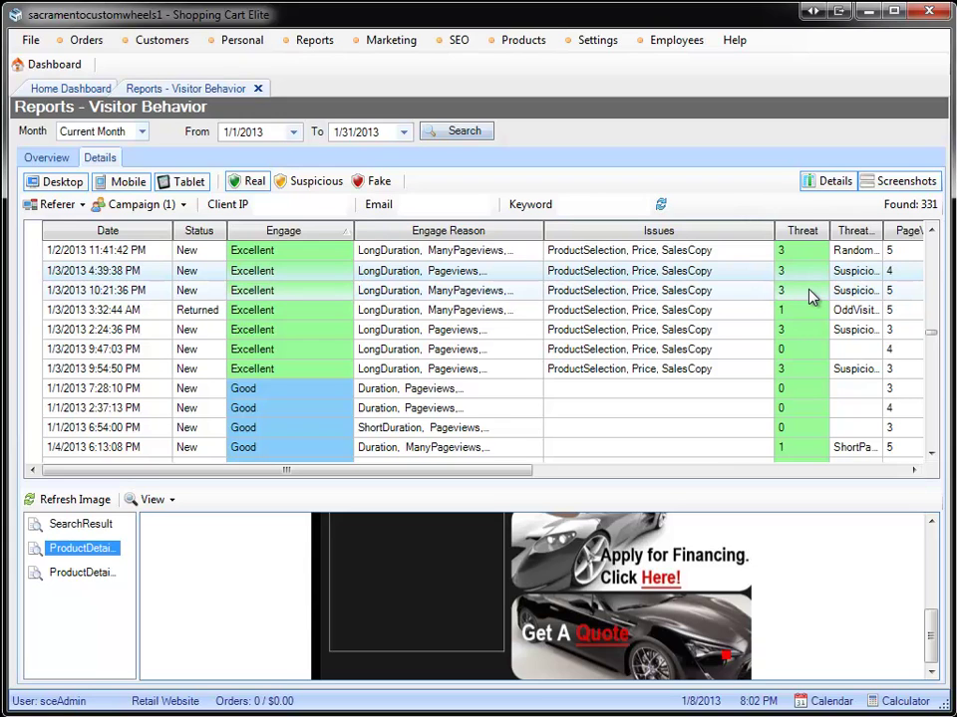
scroll(474, 405, down, 8)
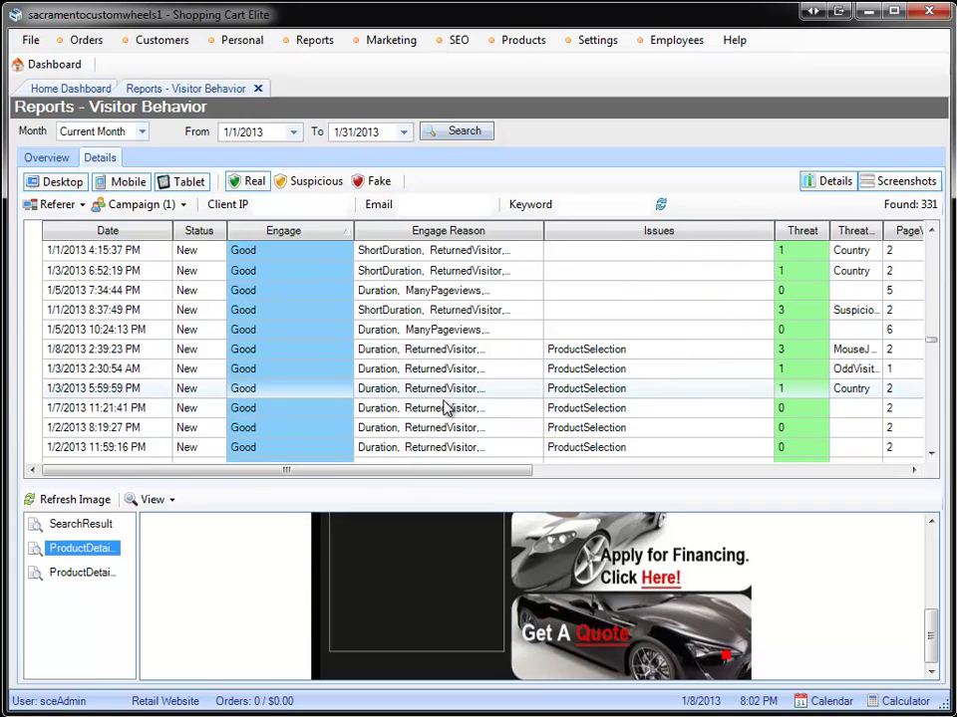
scroll(280, 433, down, 4)
scroll(544, 368, up, 5)
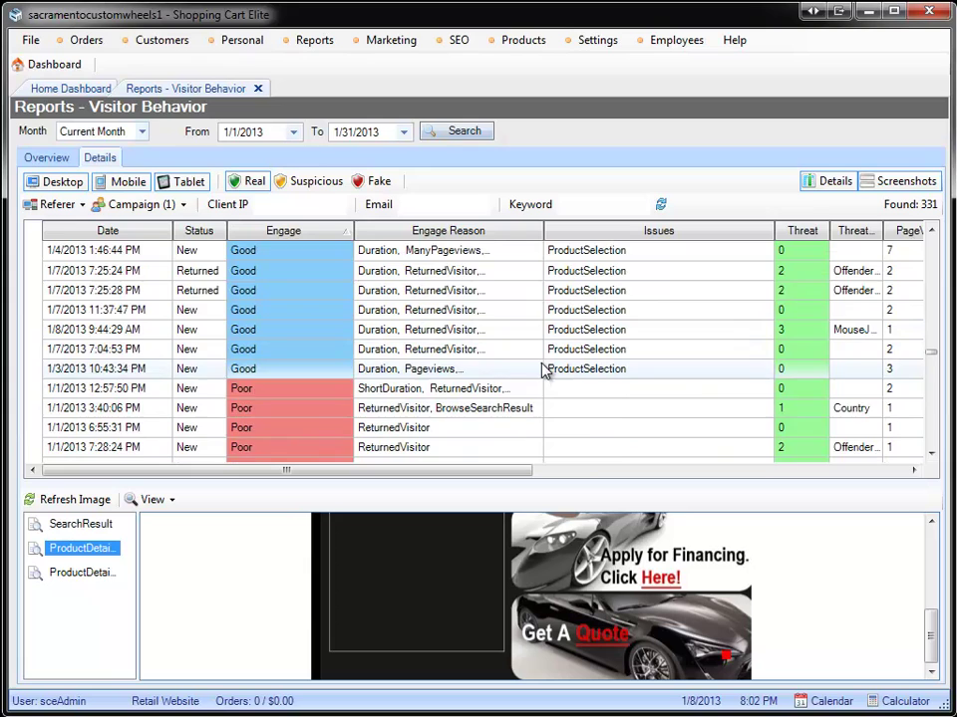
scroll(341, 346, up, 6)
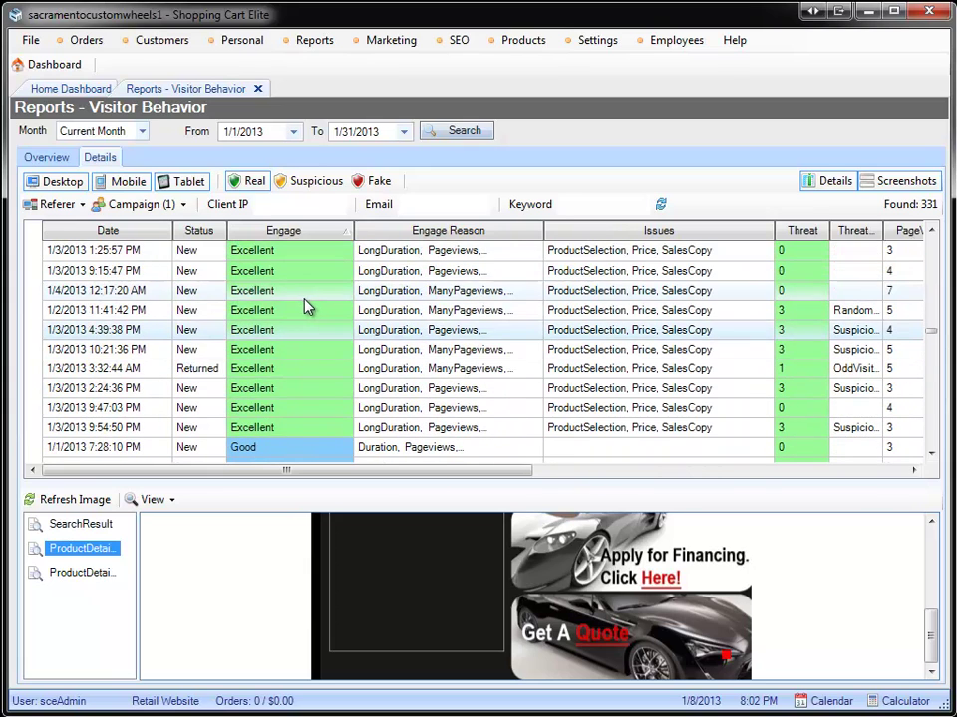